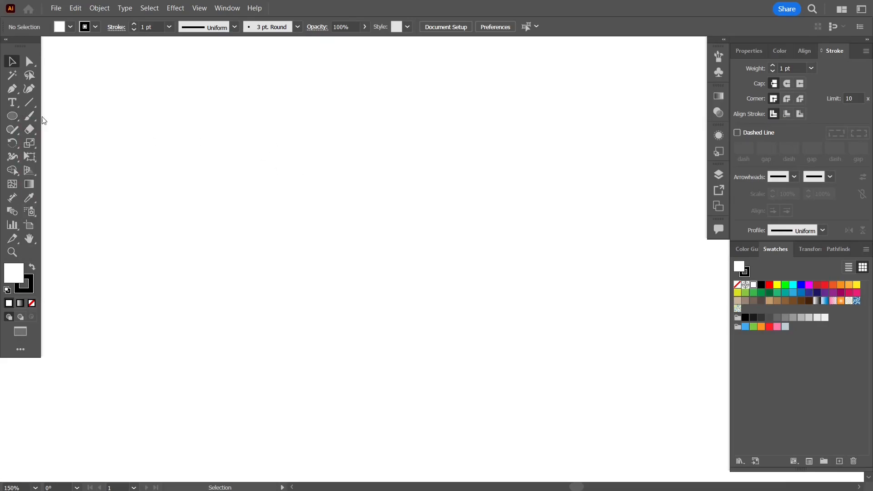
# - Sketch a rough card layout with the Paintbrush: outer frame, header divider, scribbled title and three short lines beneath
pyautogui.click(29, 115)
pyautogui.moveTo(267, 149)
pyautogui.mouseDown()
pyautogui.moveTo(264, 284)
pyautogui.moveTo(307, 315)
pyautogui.moveTo(466, 325)
pyautogui.moveTo(463, 139)
pyautogui.moveTo(260, 151)
pyautogui.mouseUp()
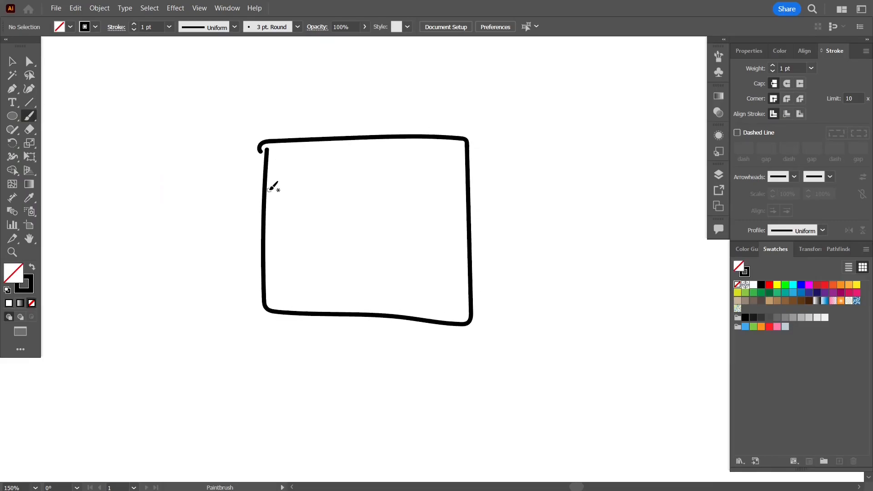
pyautogui.moveTo(270, 200); pyautogui.dragTo(472, 203)
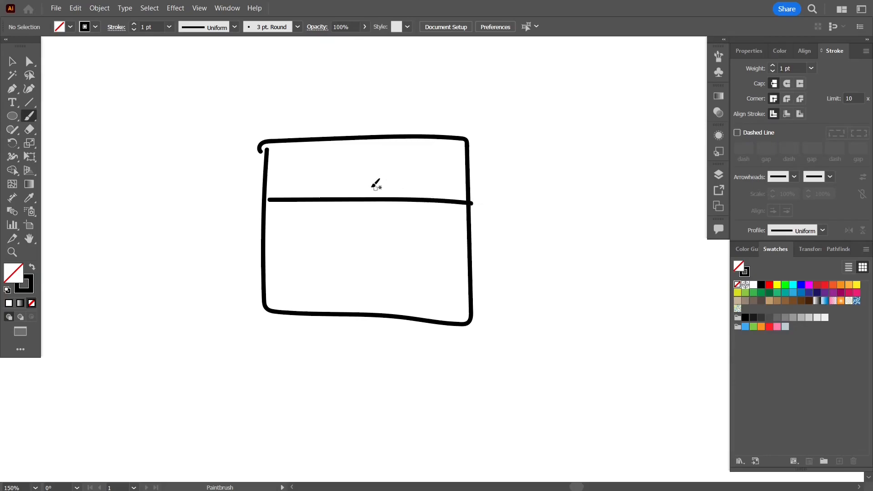
pyautogui.moveTo(341, 168)
pyautogui.mouseDown()
pyautogui.moveTo(366, 186)
pyautogui.moveTo(374, 172)
pyautogui.moveTo(406, 186)
pyautogui.mouseUp()
pyautogui.moveTo(275, 231); pyautogui.dragTo(413, 240)
pyautogui.moveTo(308, 261); pyautogui.dragTo(386, 265)
pyautogui.moveTo(339, 285); pyautogui.dragTo(400, 287)
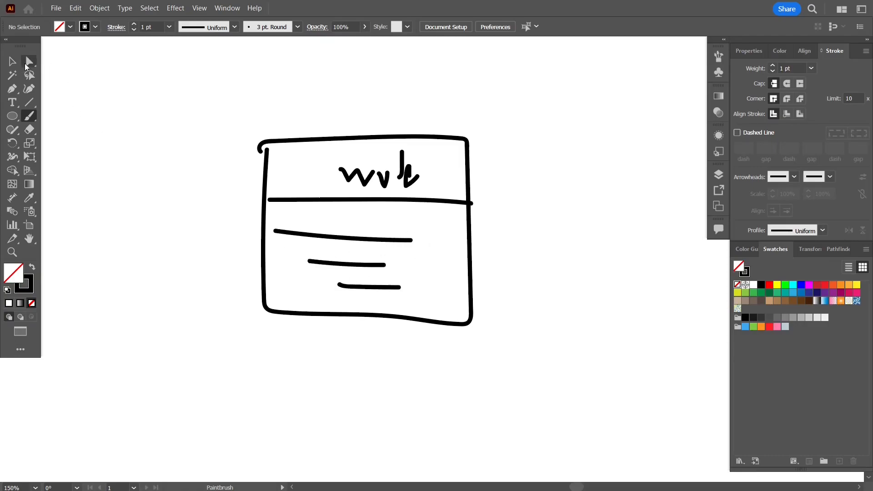
# - Delete the whole paintbrush sketch
pyautogui.click(12, 61)
pyautogui.moveTo(228, 91)
pyautogui.mouseDown()
pyautogui.moveTo(419, 316)
pyautogui.moveTo(454, 307)
pyautogui.mouseUp()
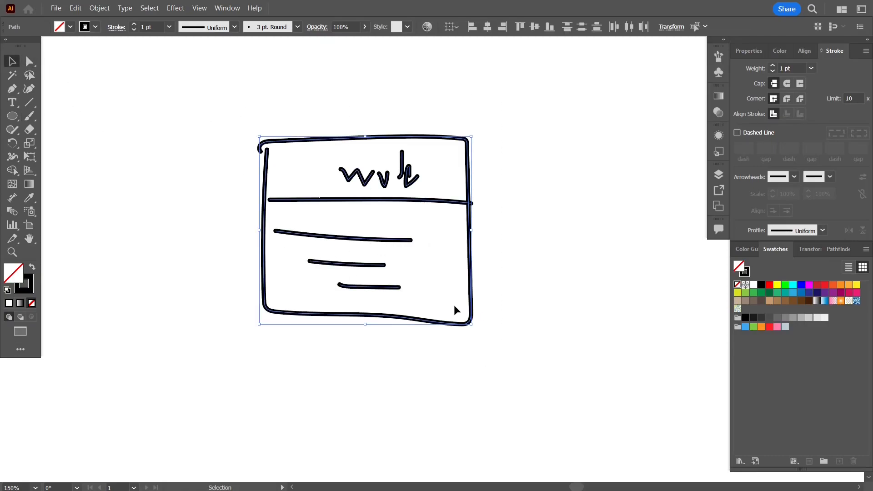
pyautogui.press('Delete')
# - Draw a wide, flat rectangle as the header of the card
pyautogui.press('m')
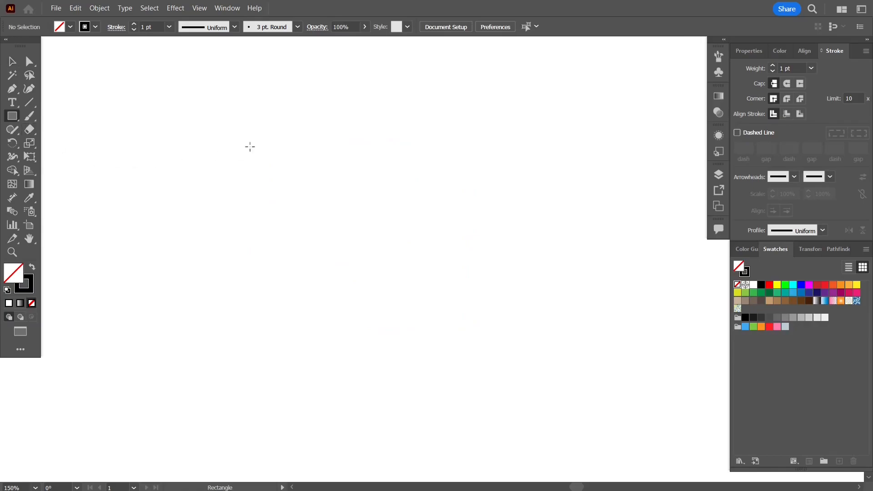
pyautogui.moveTo(232, 134)
pyautogui.mouseDown()
pyautogui.moveTo(411, 154)
pyautogui.moveTo(400, 195)
pyautogui.moveTo(415, 182)
pyautogui.mouseUp()
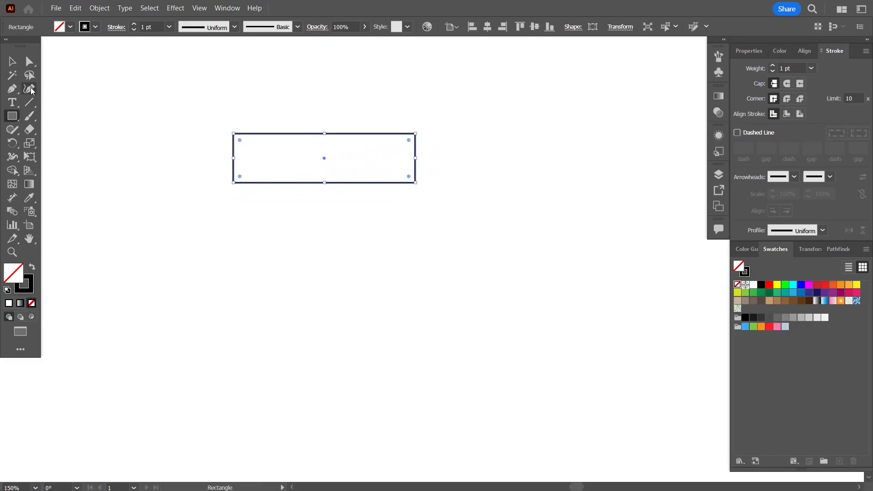
pyautogui.press('v')
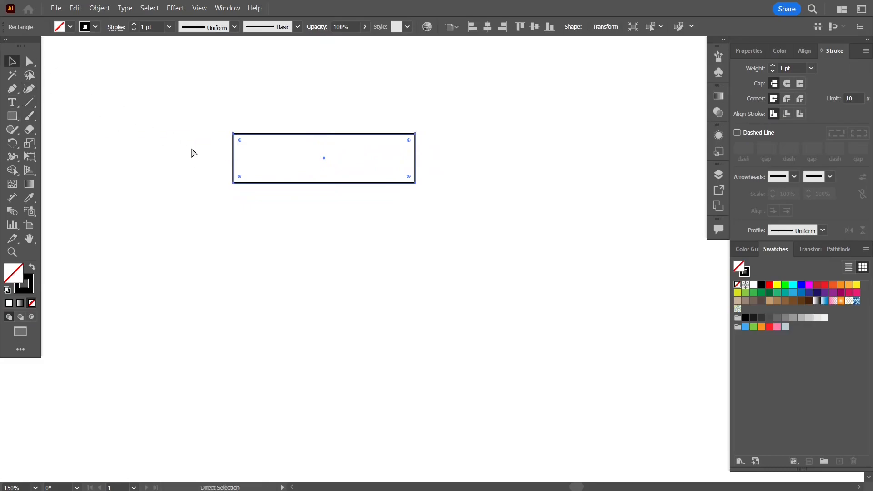
# - Duplicate the header rectangle in place and stretch the copy downward into a frame roughly three times as tall
pyautogui.hotkey('ctrl', 'v')
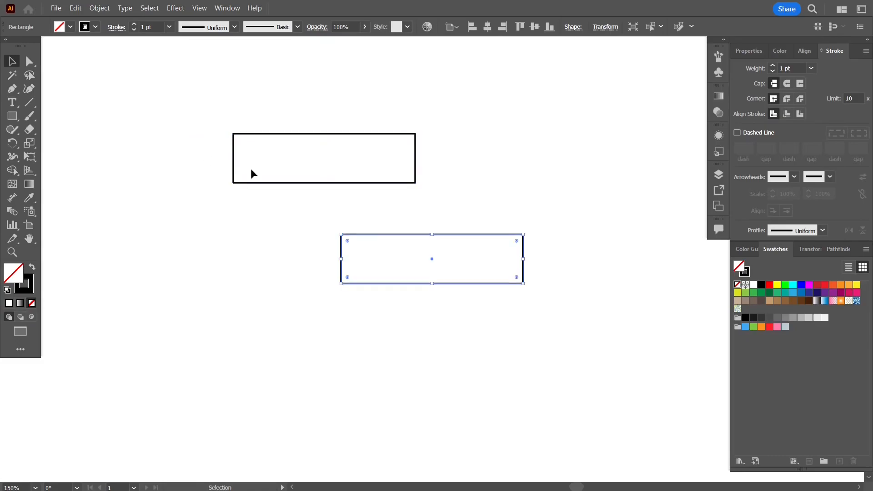
pyautogui.hotkey('ctrl', 'z')
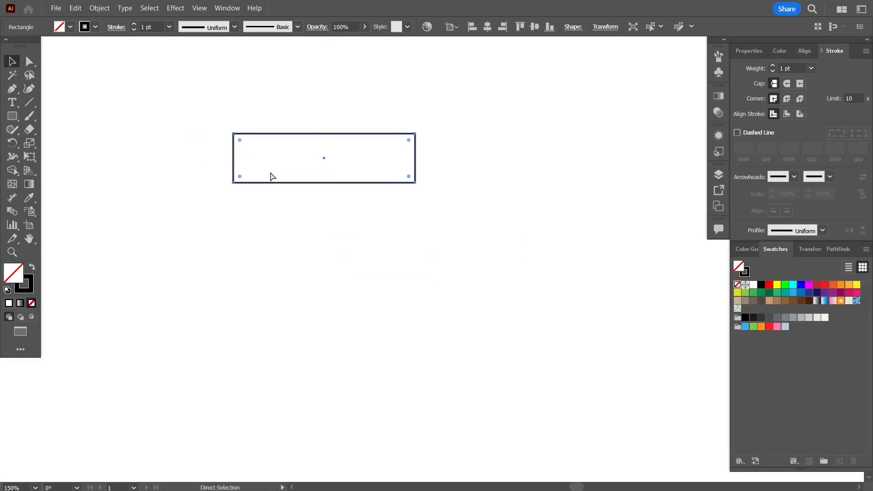
pyautogui.click(271, 176)
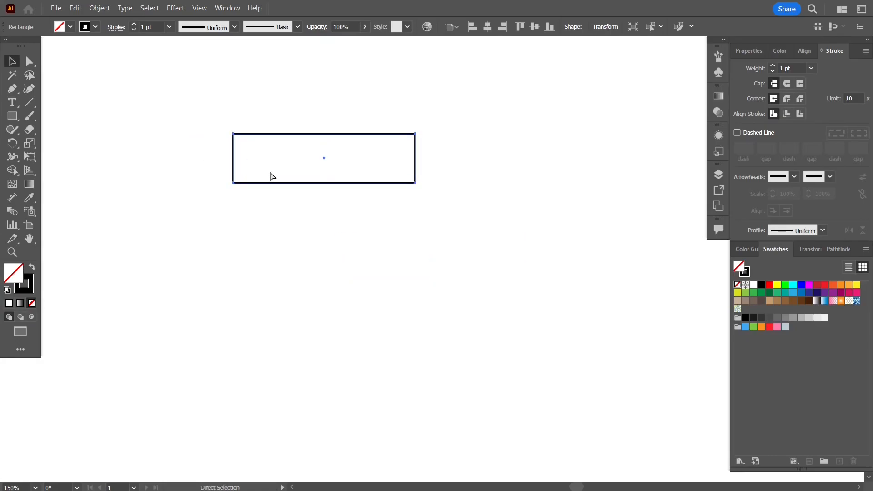
pyautogui.click(313, 183)
pyautogui.moveTo(324, 184); pyautogui.dragTo(324, 293)
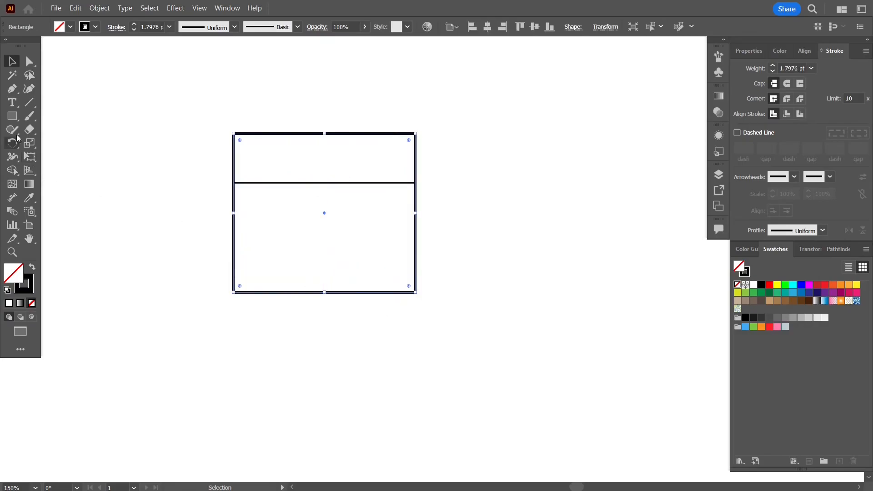
# - Draw five horizontal line segments across the full frame width, spread over the area below the header
pyautogui.click(29, 103)
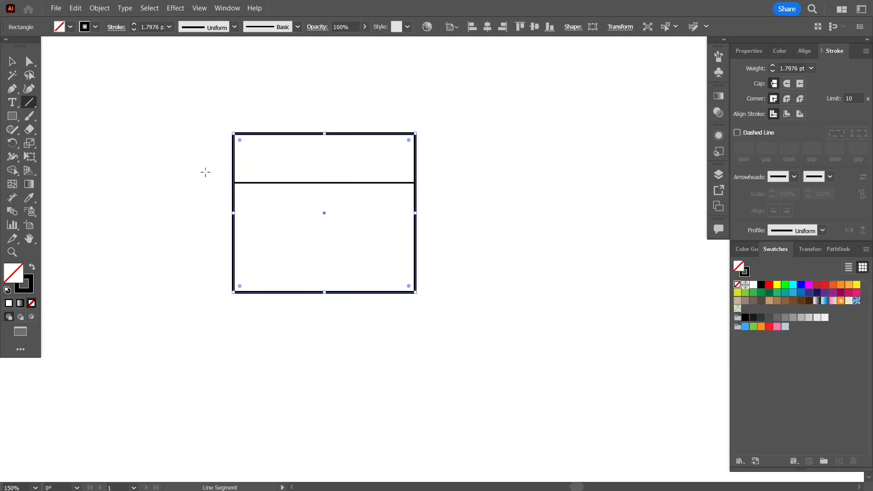
pyautogui.scroll(4, 205, 172)
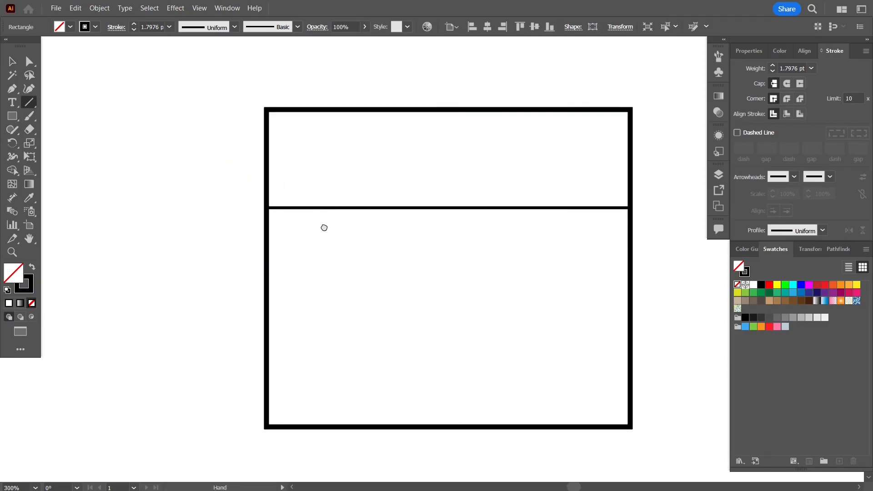
pyautogui.moveTo(324, 227); pyautogui.dragTo(258, 216)
pyautogui.moveTo(203, 241); pyautogui.dragTo(563, 240)
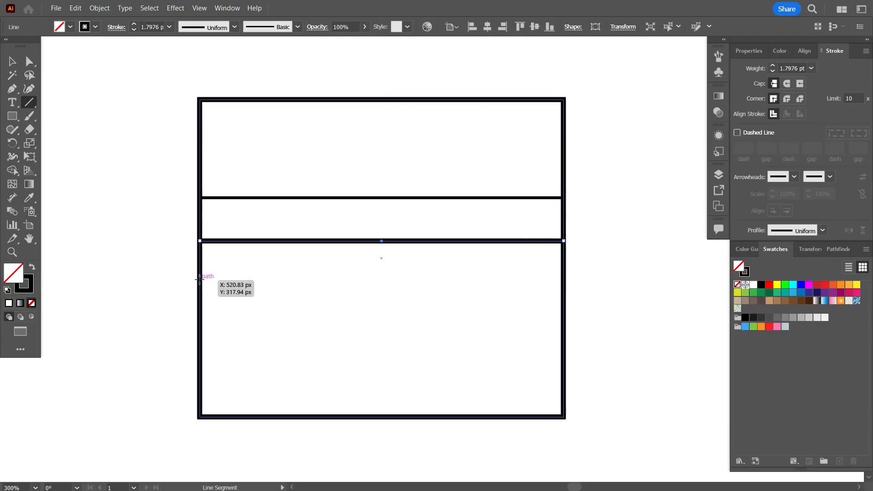
pyautogui.moveTo(200, 282)
pyautogui.mouseDown()
pyautogui.moveTo(566, 298)
pyautogui.moveTo(565, 283)
pyautogui.mouseUp()
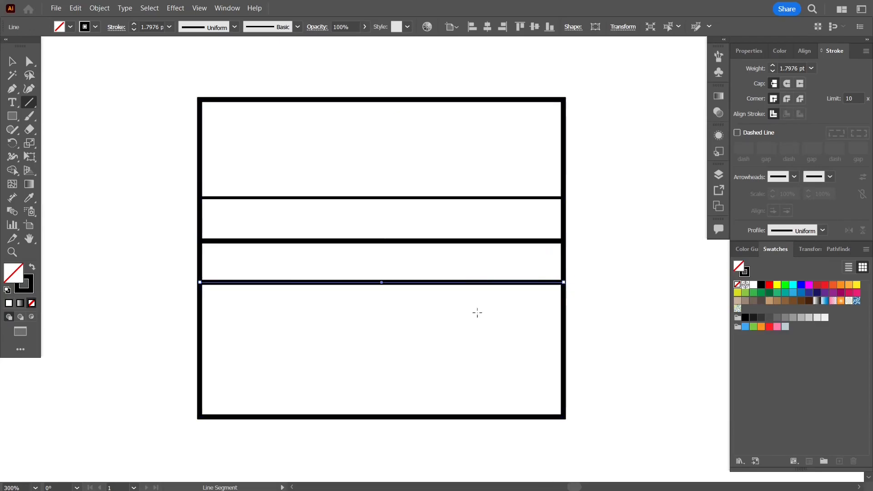
pyautogui.moveTo(201, 316)
pyautogui.mouseDown()
pyautogui.moveTo(572, 332)
pyautogui.moveTo(566, 318)
pyautogui.mouseUp()
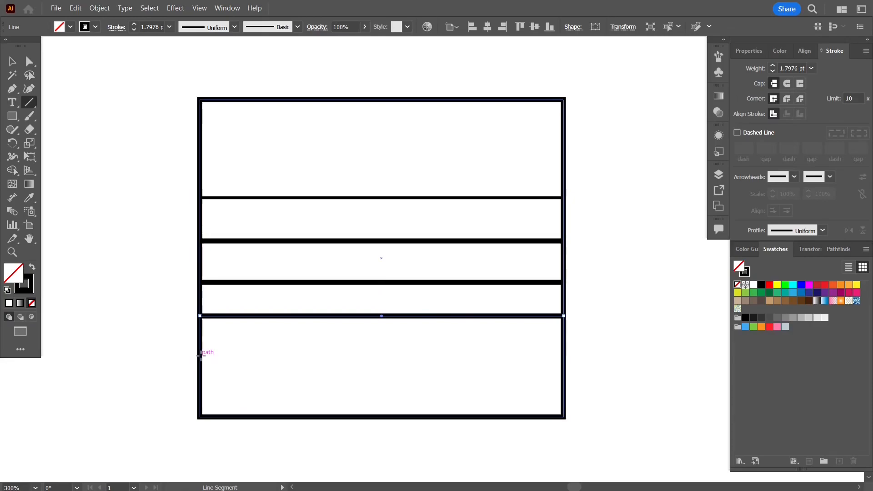
pyautogui.moveTo(201, 357); pyautogui.dragTo(564, 356)
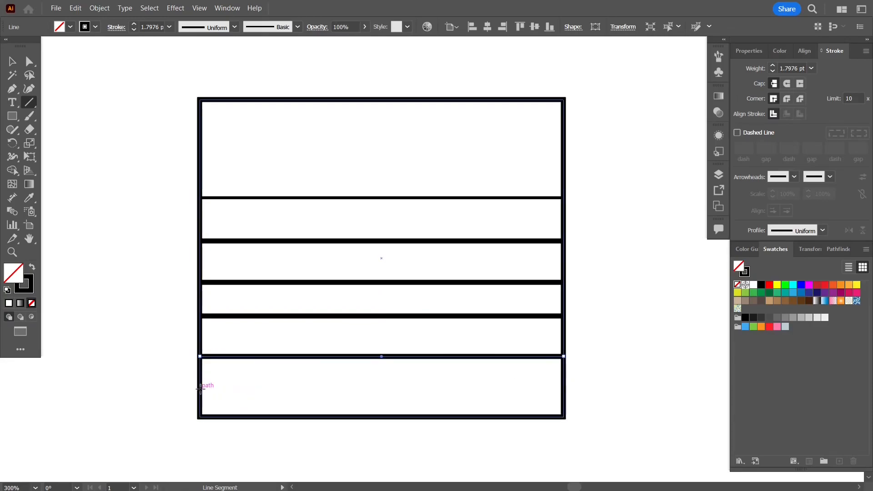
pyautogui.moveTo(200, 389); pyautogui.dragTo(563, 389)
pyautogui.moveTo(128, 65); pyautogui.dragTo(206, 275)
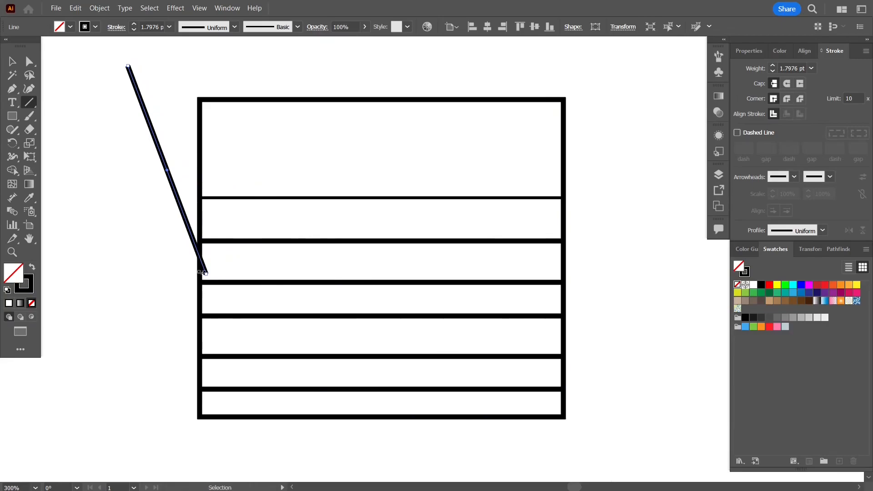
pyautogui.hotkey('ctrl', 'z')
# - Set the stroke weight of both rectangles and all five lines to 1 pt
pyautogui.press('v')
pyautogui.moveTo(147, 72); pyautogui.dragTo(648, 458)
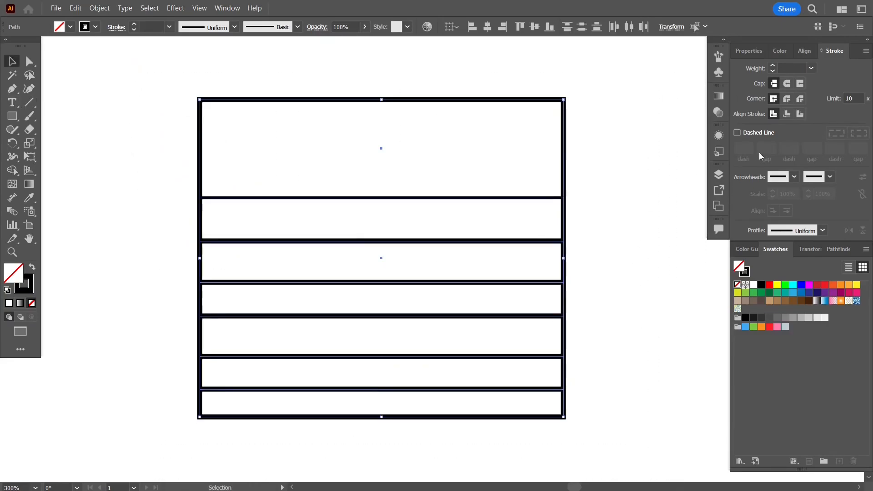
pyautogui.click(812, 68)
pyautogui.click(823, 117)
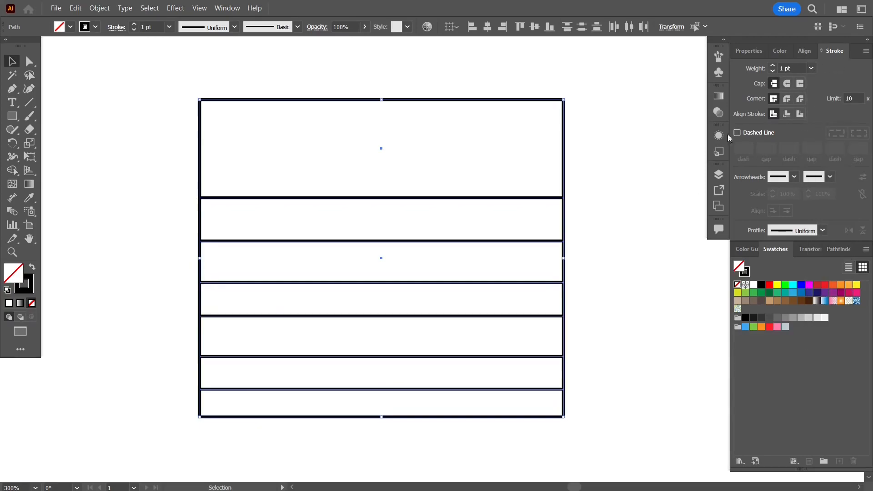
pyautogui.click(638, 139)
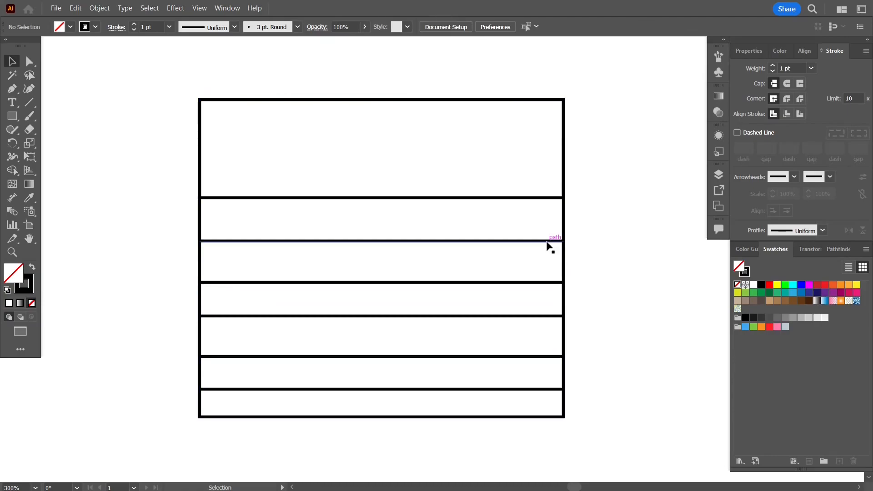
# - Set the stroke weight of both rectangles and all five lines to 0.5 pt
pyautogui.moveTo(177, 77); pyautogui.dragTo(619, 442)
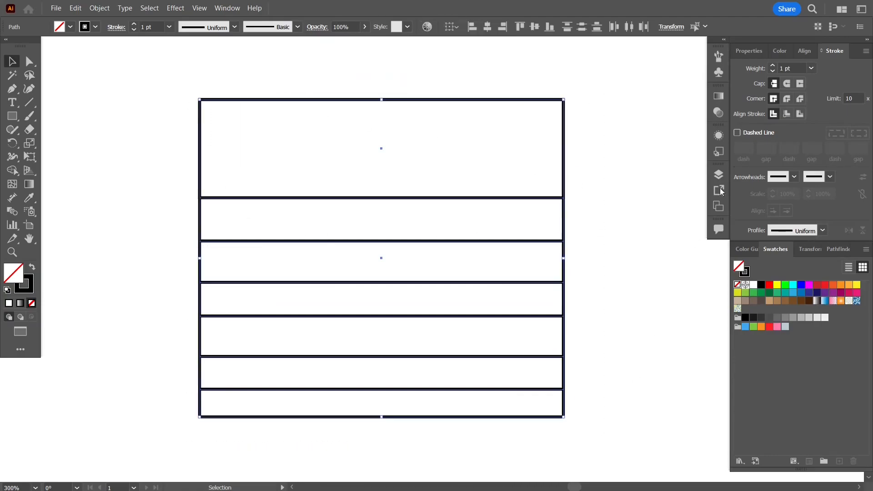
pyautogui.click(812, 68)
pyautogui.click(825, 93)
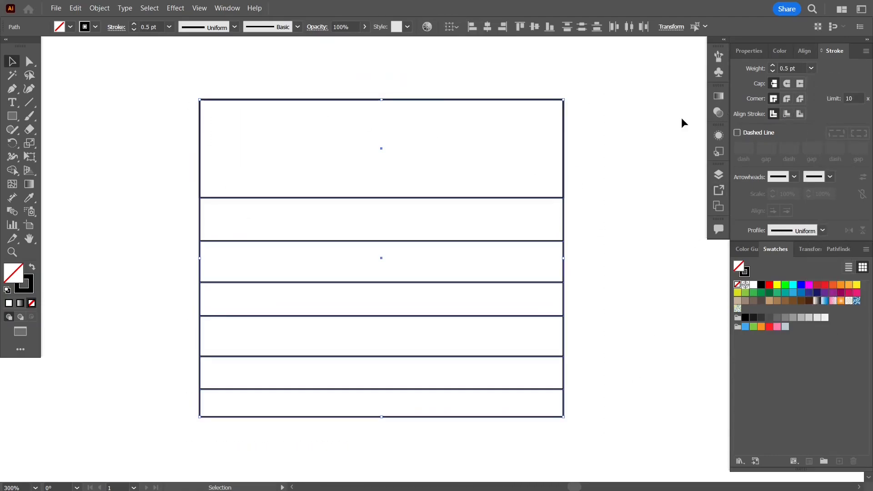
pyautogui.click(605, 140)
pyautogui.keyDown('alt'); pyautogui.scroll(-3, 604, 143); pyautogui.keyUp('alt')
pyautogui.keyDown('alt'); pyautogui.scroll(3, 604, 143); pyautogui.keyUp('alt')
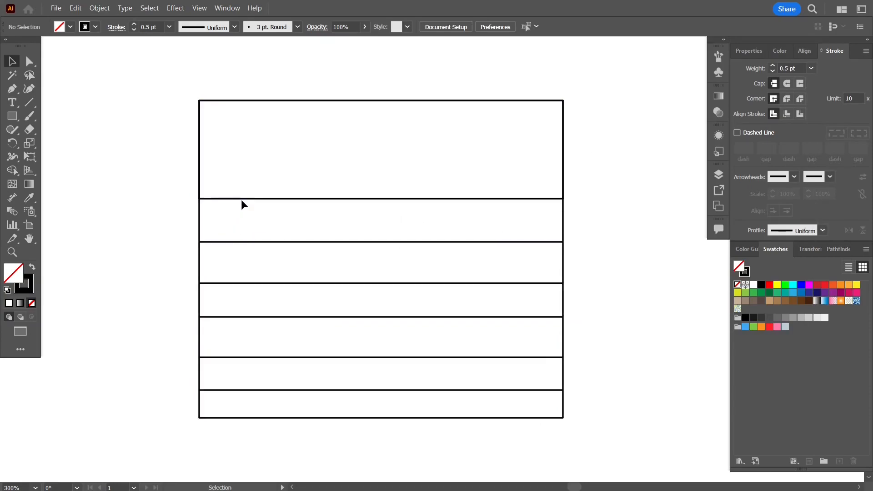
# - Give the five row lines a yellow stroke (fcee21) and no fill
pyautogui.click(255, 199)
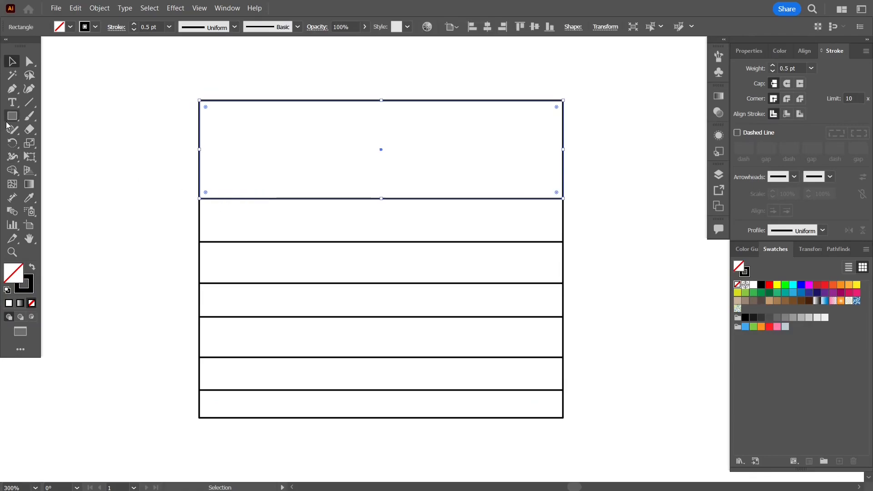
pyautogui.click(219, 253)
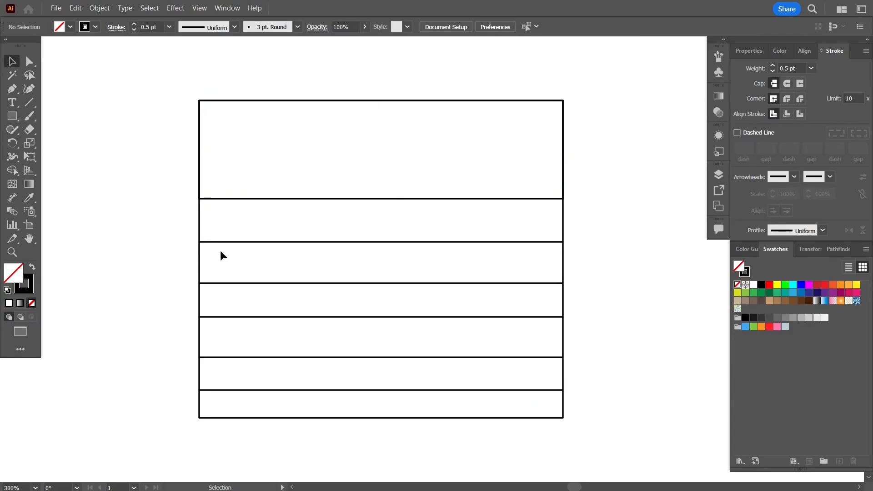
pyautogui.click(244, 242)
pyautogui.keyDown('shift'); pyautogui.click(249, 284); pyautogui.keyUp('shift')
pyautogui.keyDown('shift'); pyautogui.click(251, 317); pyautogui.keyUp('shift')
pyautogui.keyDown('shift'); pyautogui.click(252, 358); pyautogui.keyUp('shift')
pyautogui.keyDown('shift'); pyautogui.click(253, 390); pyautogui.keyUp('shift')
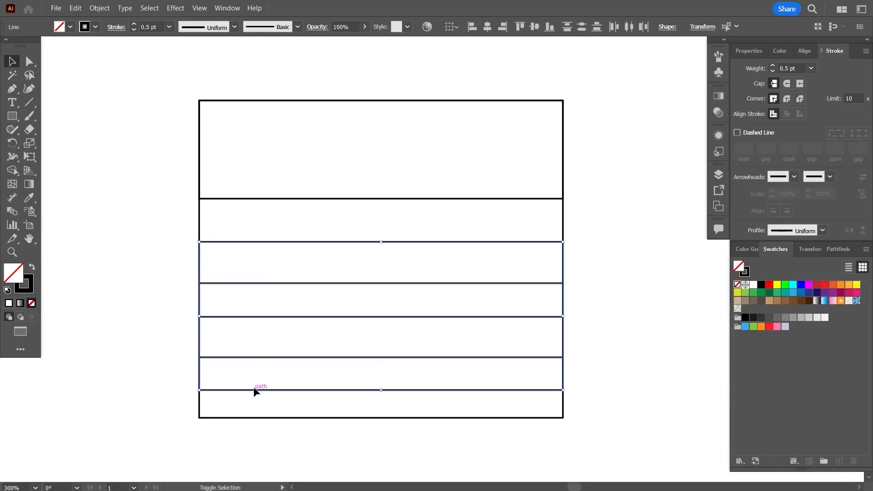
pyautogui.click(841, 284)
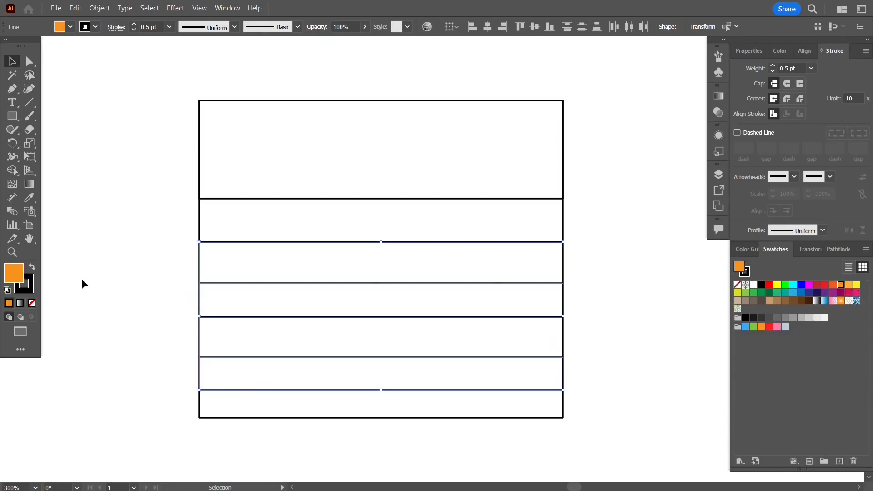
pyautogui.click(28, 293)
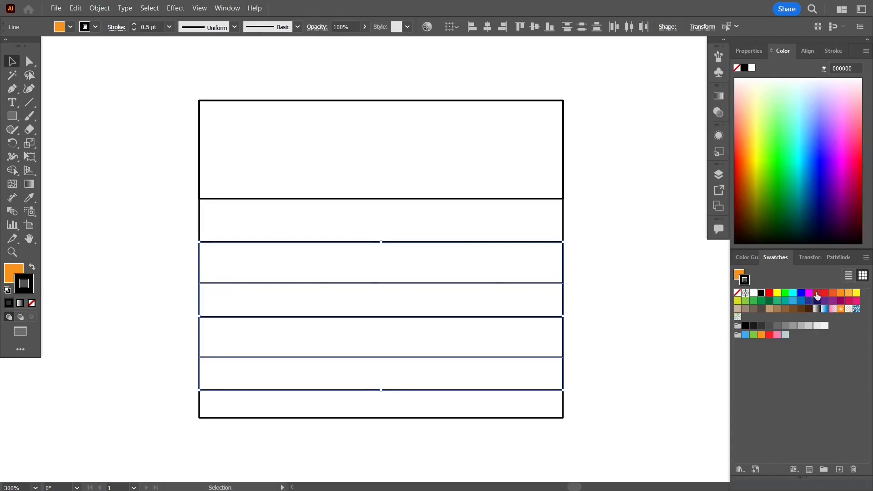
pyautogui.click(843, 294)
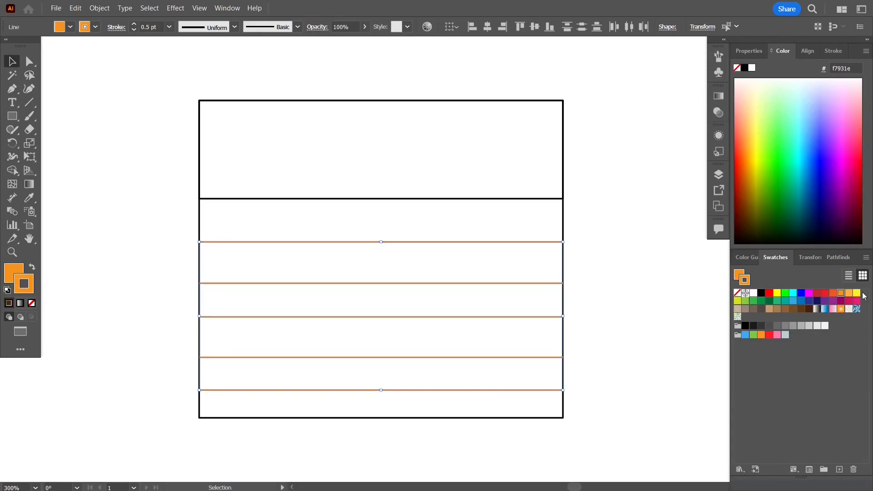
pyautogui.click(857, 294)
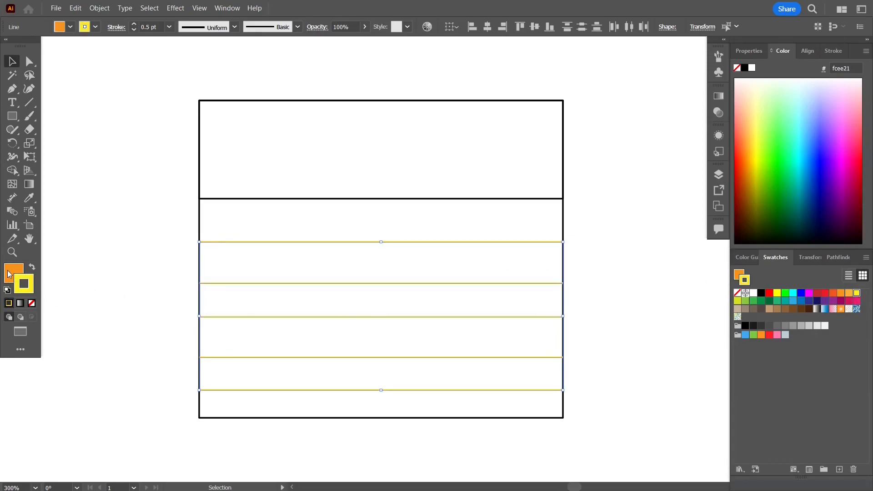
pyautogui.click(32, 303)
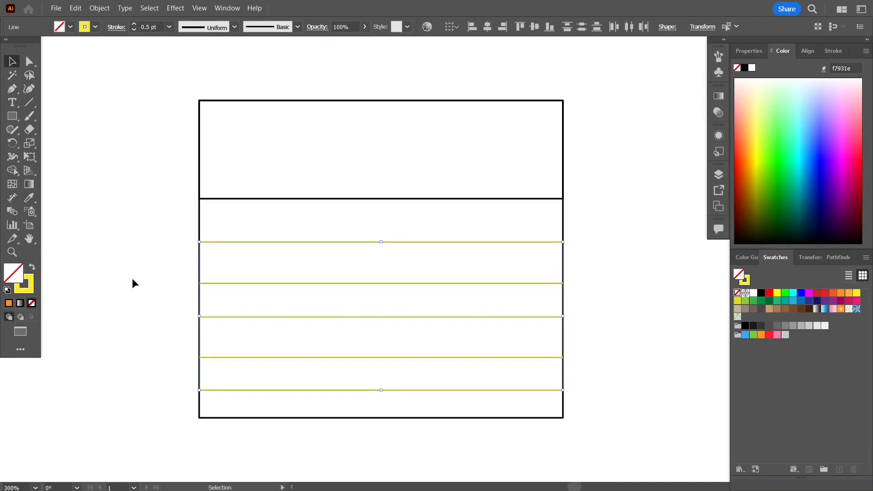
pyautogui.click(132, 279)
# - Fill the header rectangle with light green (bcff68)
pyautogui.click(293, 198)
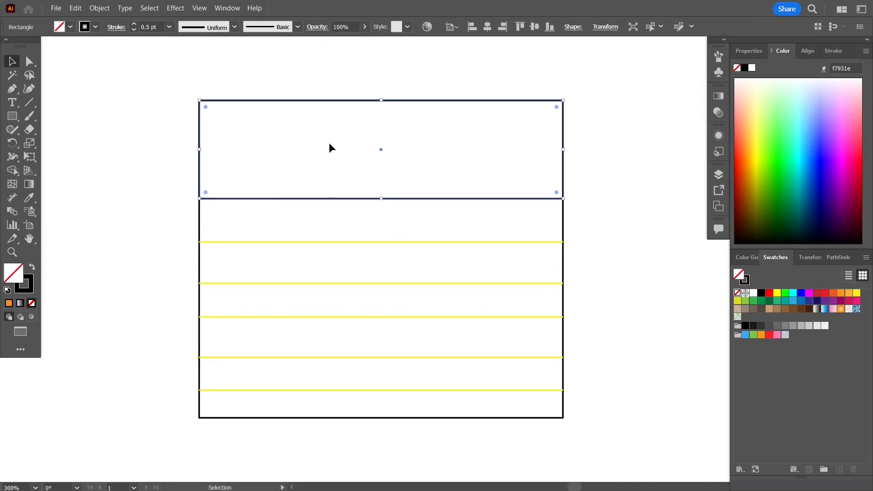
pyautogui.click(29, 184)
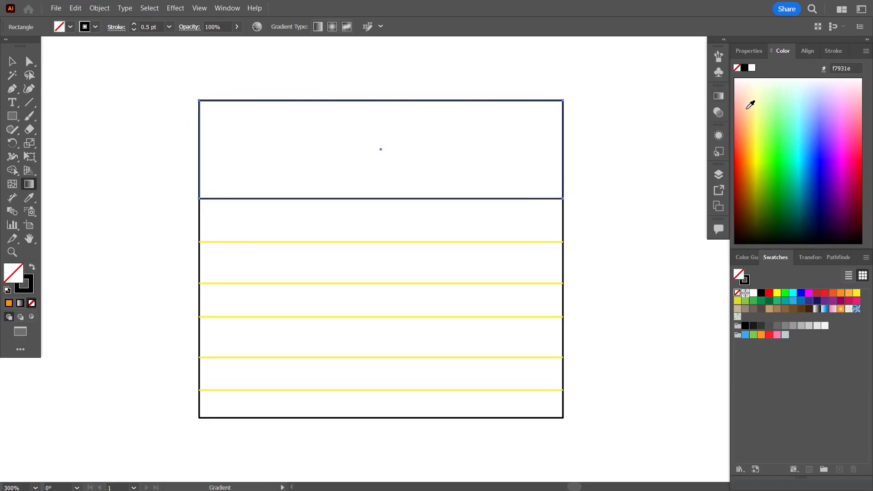
pyautogui.click(769, 121)
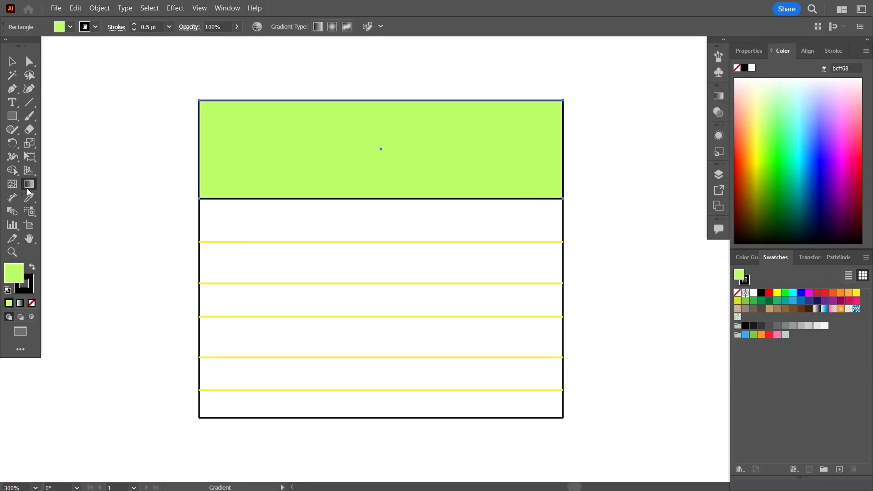
# - Apply a linear gradient running from top to bottom across the header rectangle and set its start colour to yellow (f3ff00)
pyautogui.click(247, 151)
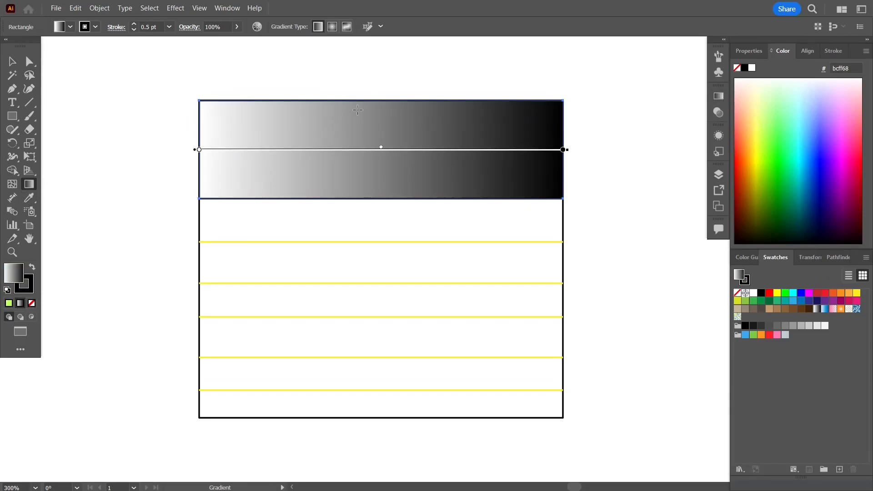
pyautogui.moveTo(384, 101); pyautogui.dragTo(382, 200)
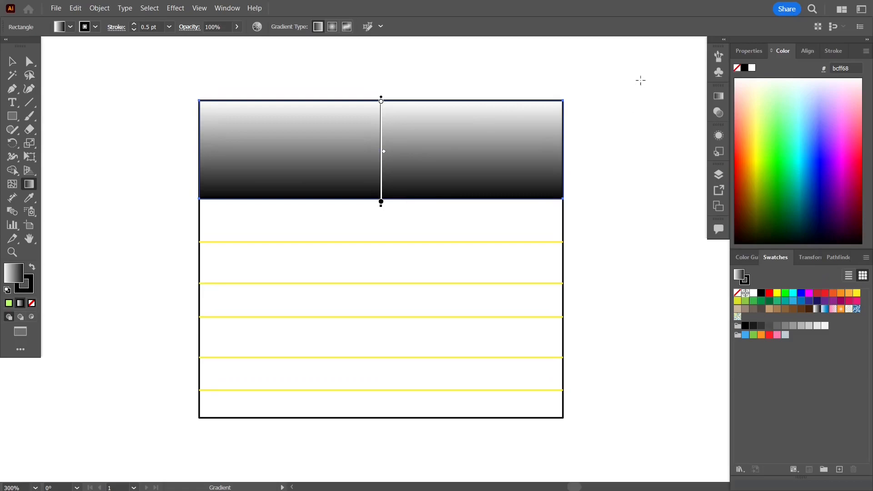
pyautogui.click(719, 97)
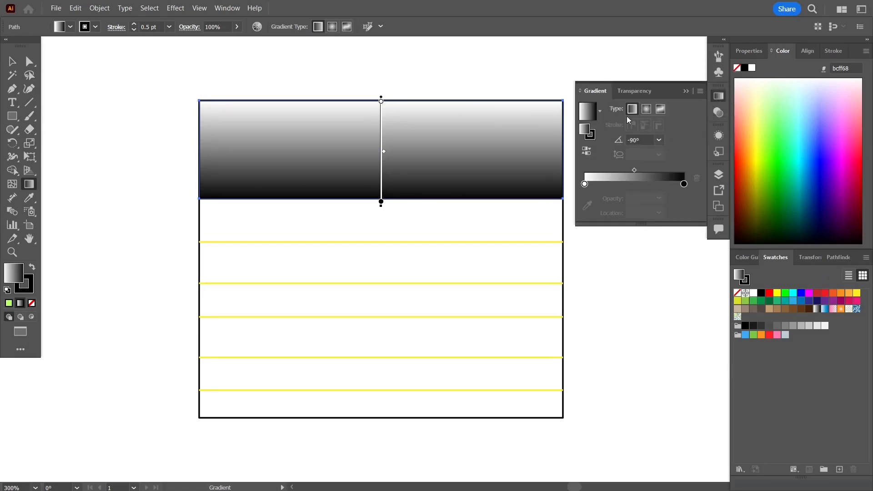
pyautogui.click(585, 183)
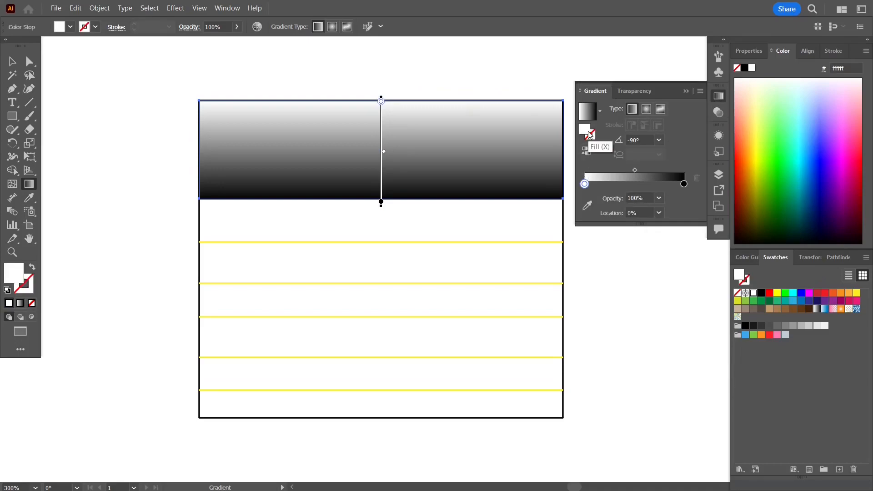
pyautogui.doubleClick(586, 131)
pyautogui.click(638, 226)
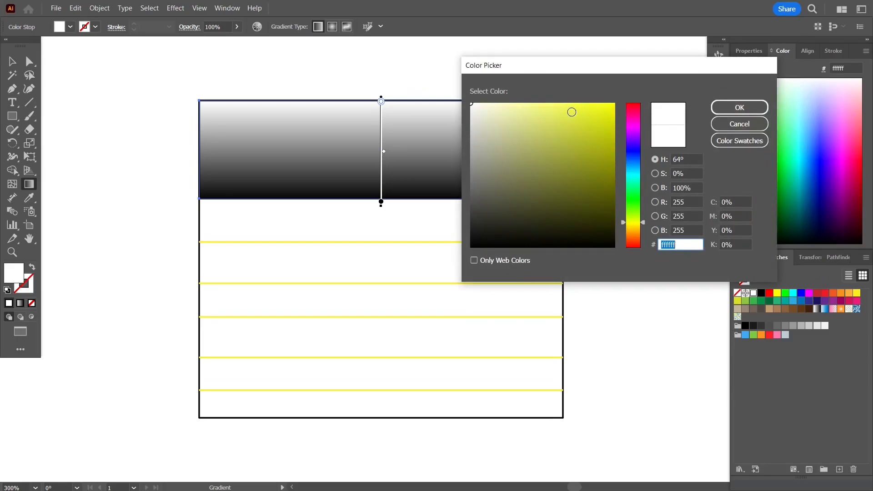
pyautogui.moveTo(524, 108); pyautogui.dragTo(614, 104)
pyautogui.click(754, 106)
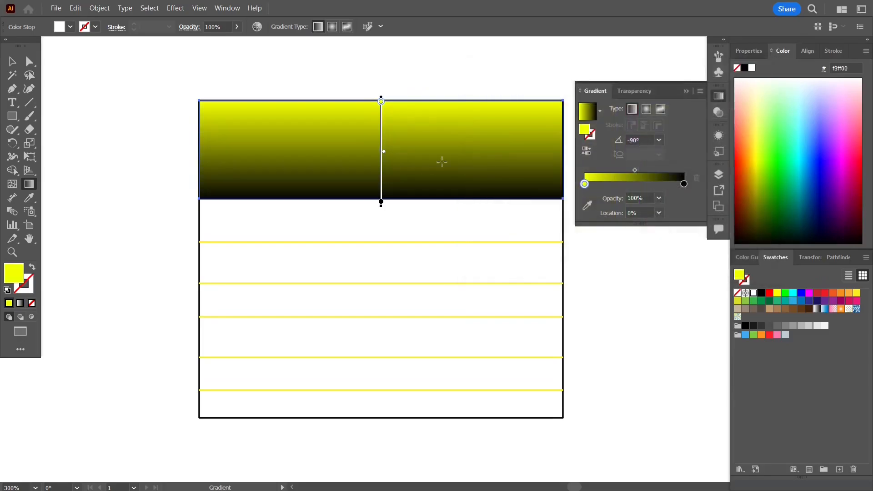
# - Set the end colour of the header gradient to orange (ffa300) and deselect the rectangle
pyautogui.click(381, 203)
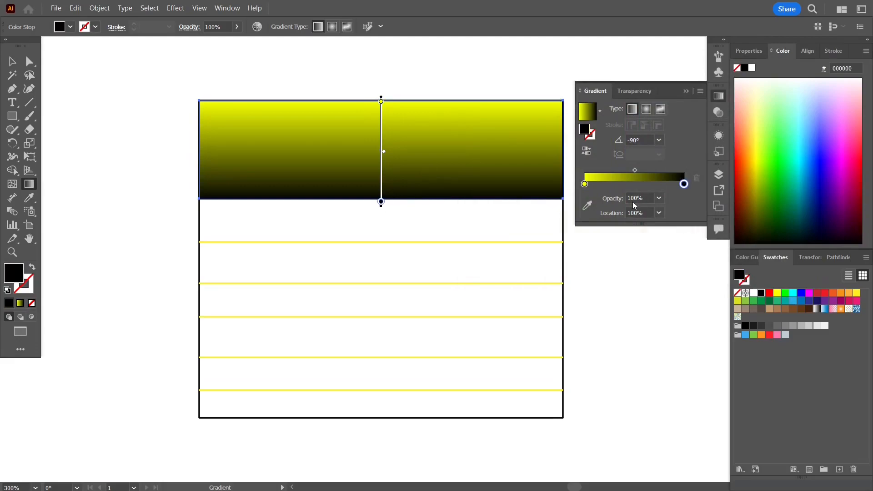
pyautogui.doubleClick(585, 131)
pyautogui.moveTo(633, 230); pyautogui.dragTo(636, 236)
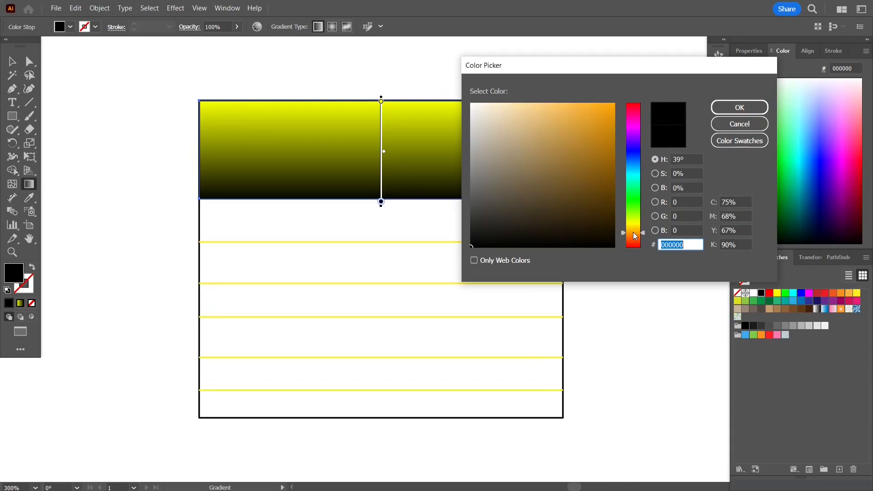
pyautogui.write('ffa300')
pyautogui.click(740, 107)
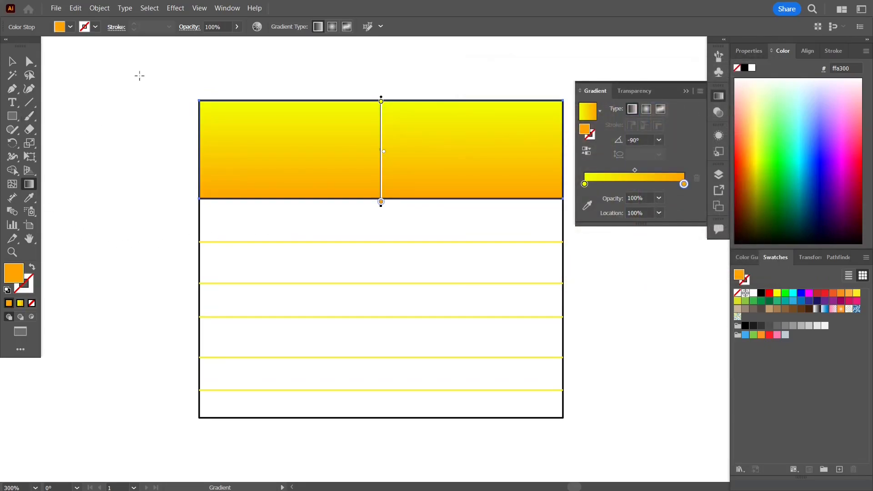
pyautogui.press('v')
pyautogui.click(105, 158)
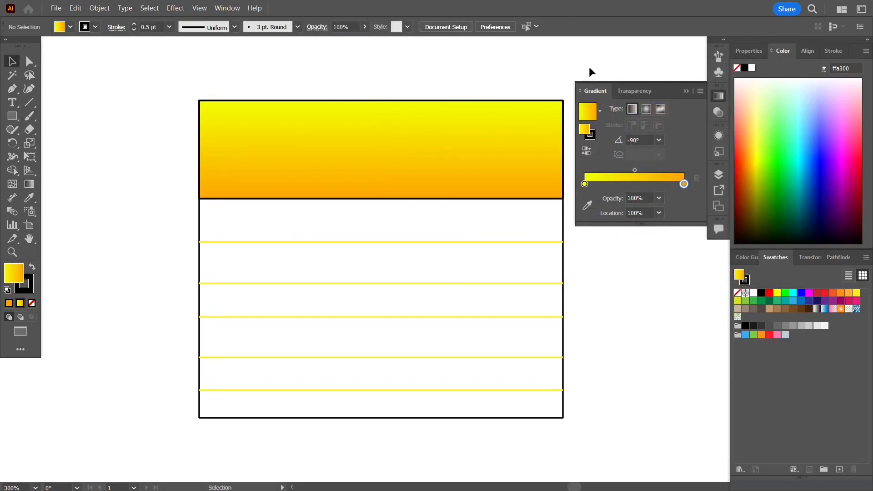
pyautogui.click(686, 91)
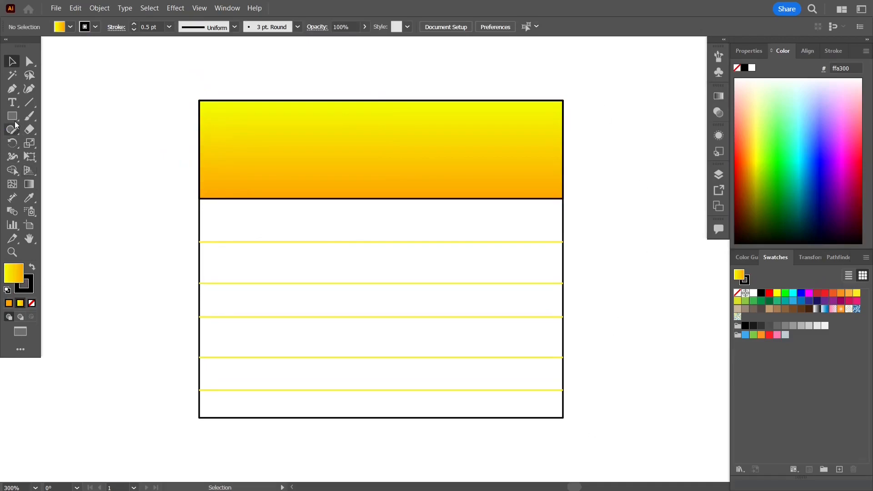
# - Add the point text "note" inside the gradient header rectangle
pyautogui.click(12, 103)
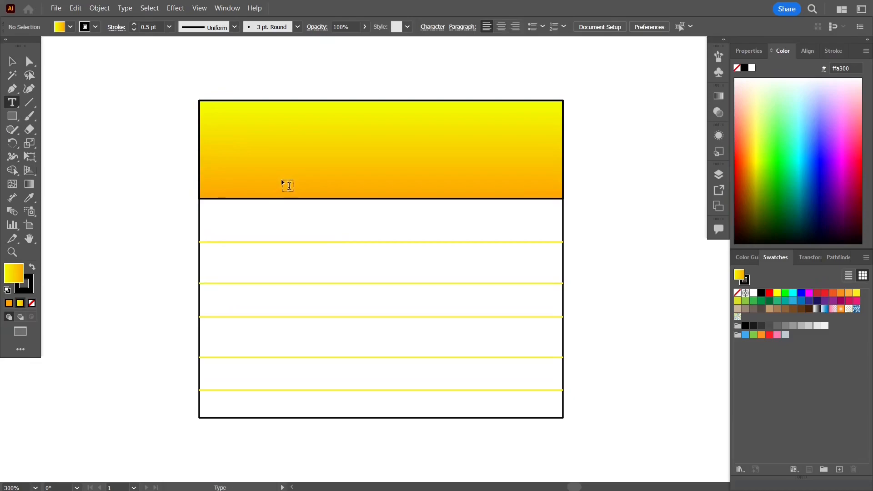
pyautogui.click(326, 154)
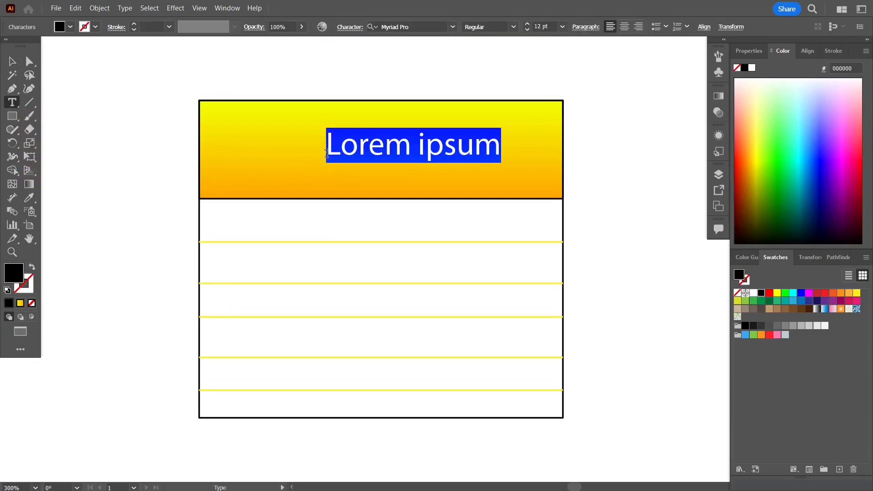
pyautogui.write('note')
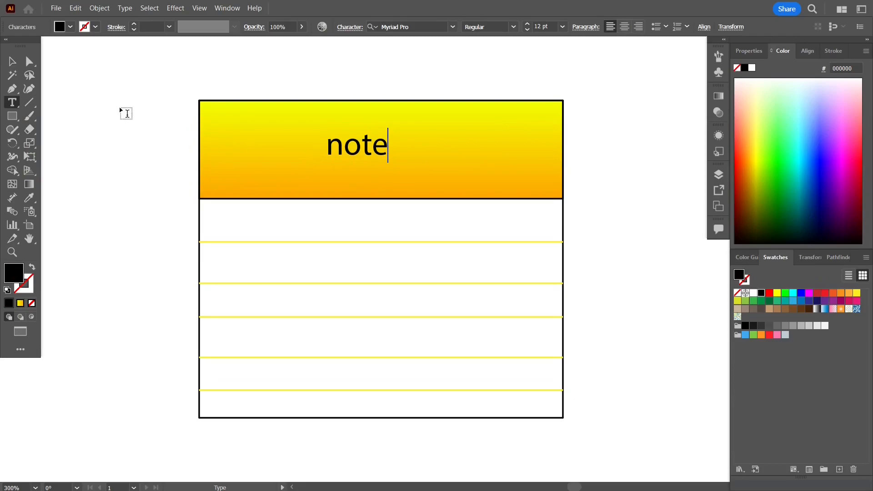
pyautogui.click(12, 61)
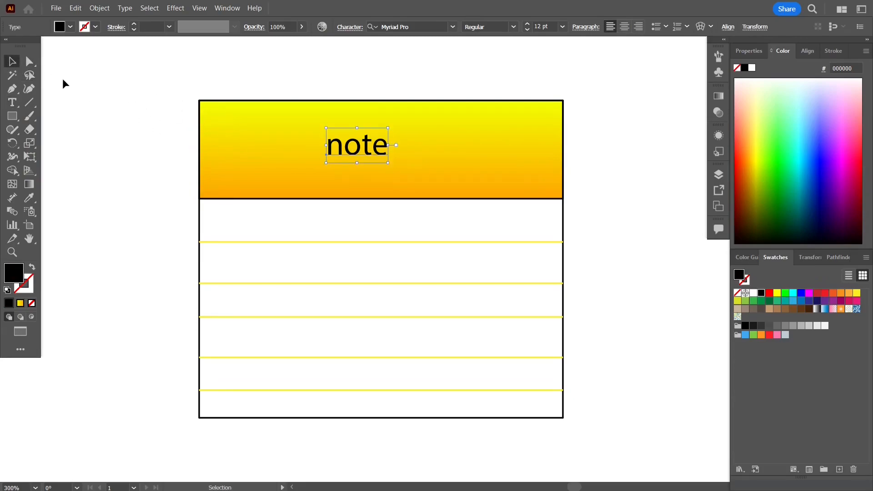
# - Centre the "note" text horizontally on the header rectangle, using the rectangle as the key object
pyautogui.keyDown('shift'); pyautogui.click(448, 116); pyautogui.keyUp('shift')
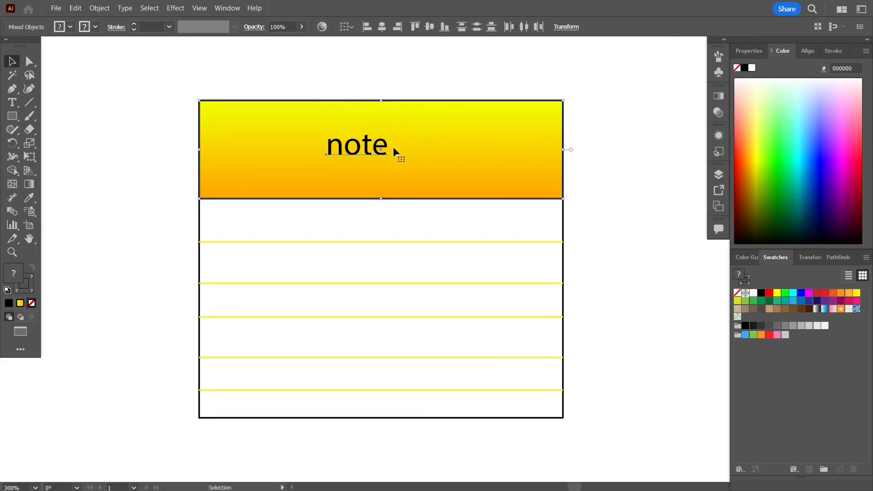
pyautogui.click(806, 51)
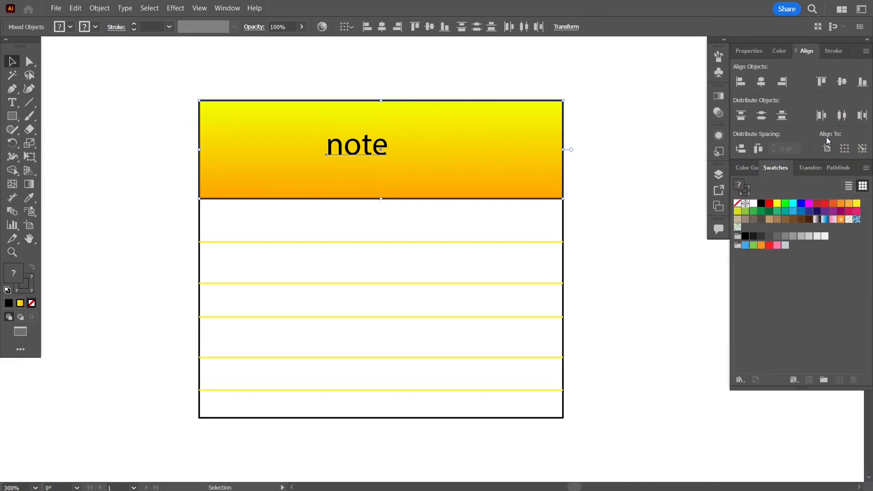
pyautogui.click(863, 149)
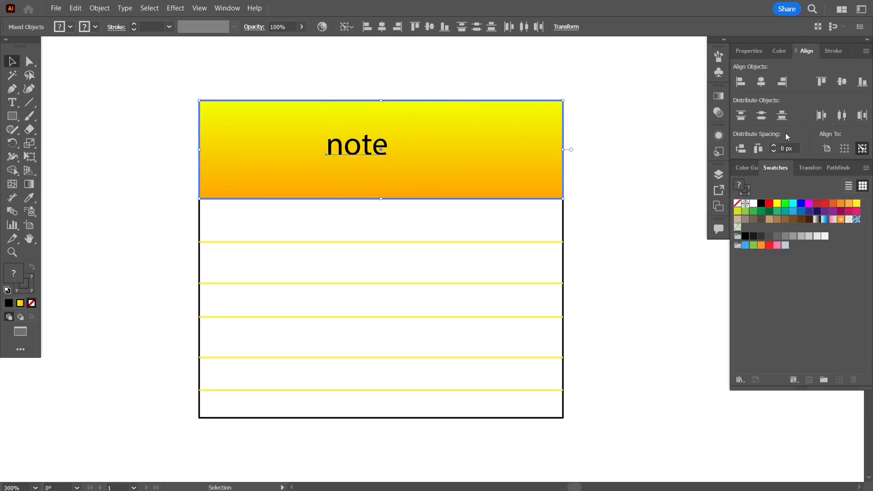
pyautogui.click(761, 82)
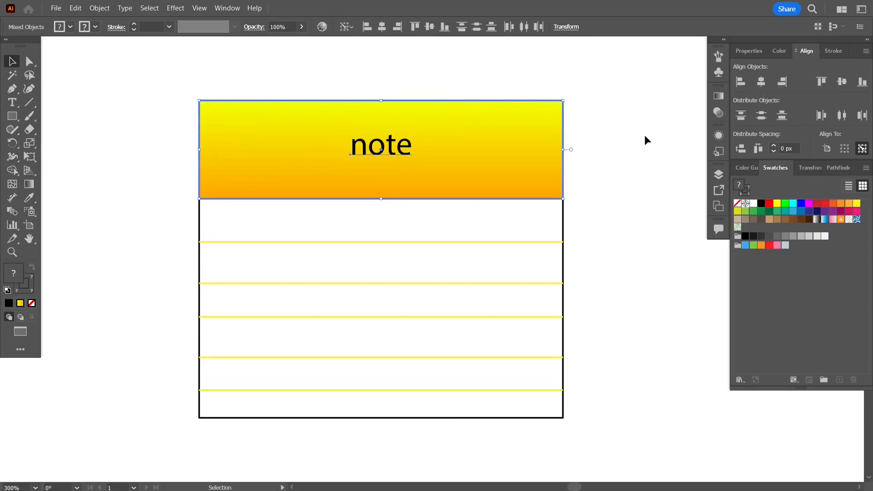
pyautogui.click(135, 84)
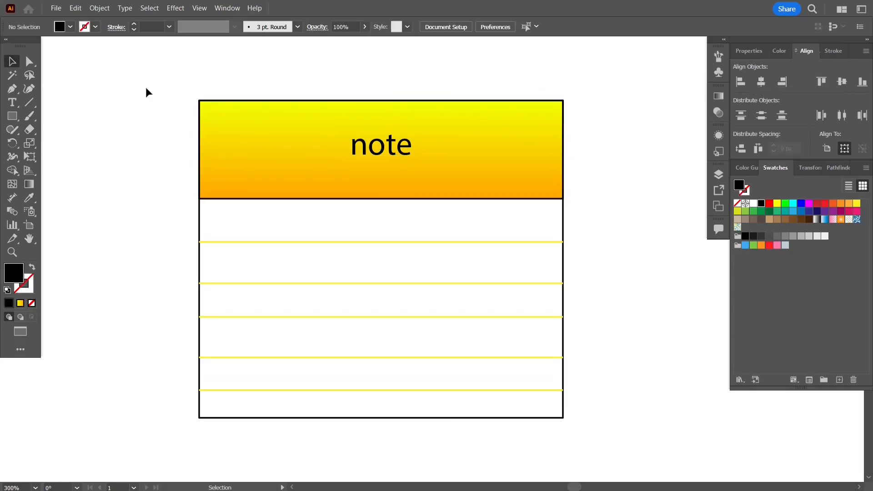
# - Nudge the "note" text down by 4 px within the header and set its font size to 14 pt
pyautogui.click(373, 147)
pyautogui.press('Down')
pyautogui.press('Down')
pyautogui.press('Down')
pyautogui.press('Down')
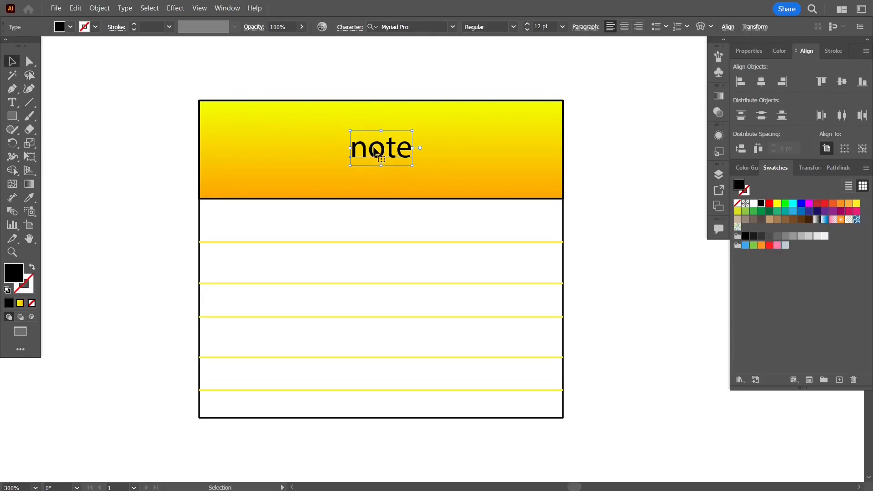
pyautogui.click(562, 26)
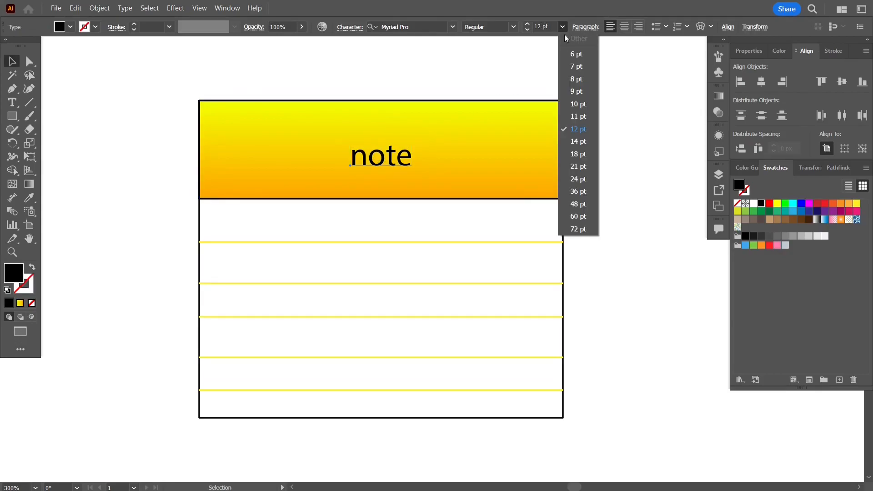
pyautogui.click(578, 141)
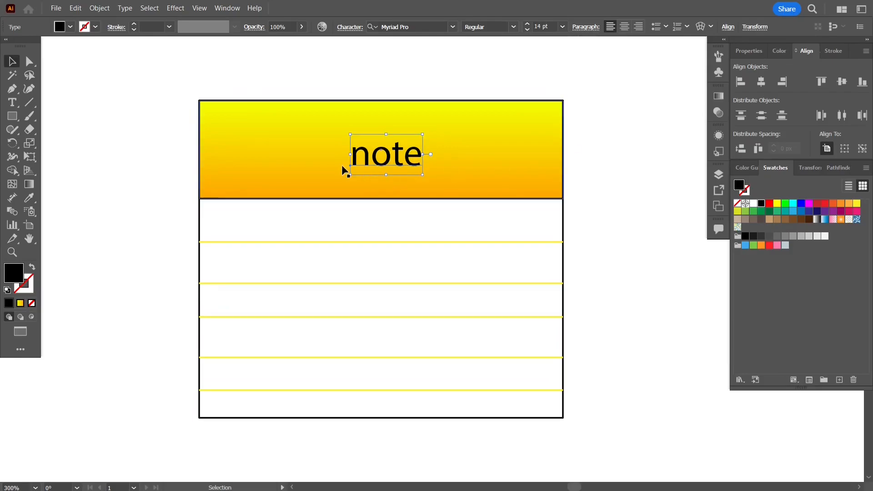
# - Centre the "note" text horizontally on the outer frame rectangle, using the frame as the key object
pyautogui.keyDown('shift'); pyautogui.click(406, 100); pyautogui.keyUp('shift')
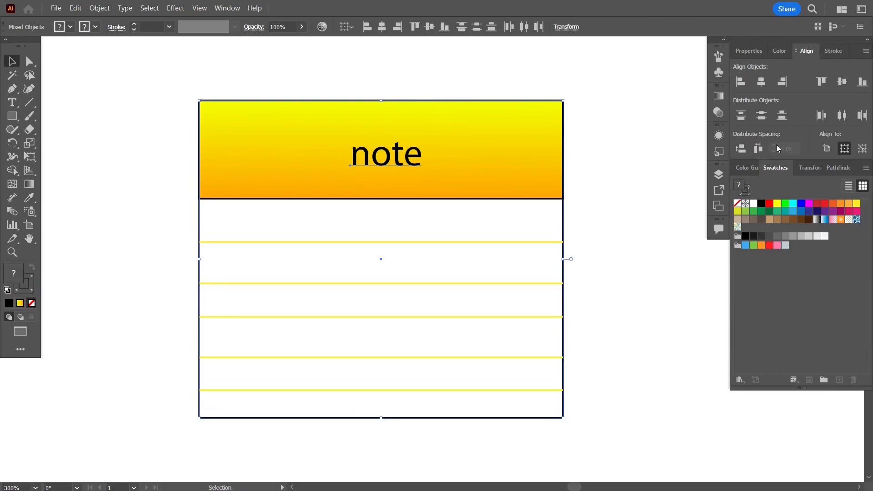
pyautogui.click(863, 149)
pyautogui.click(528, 102)
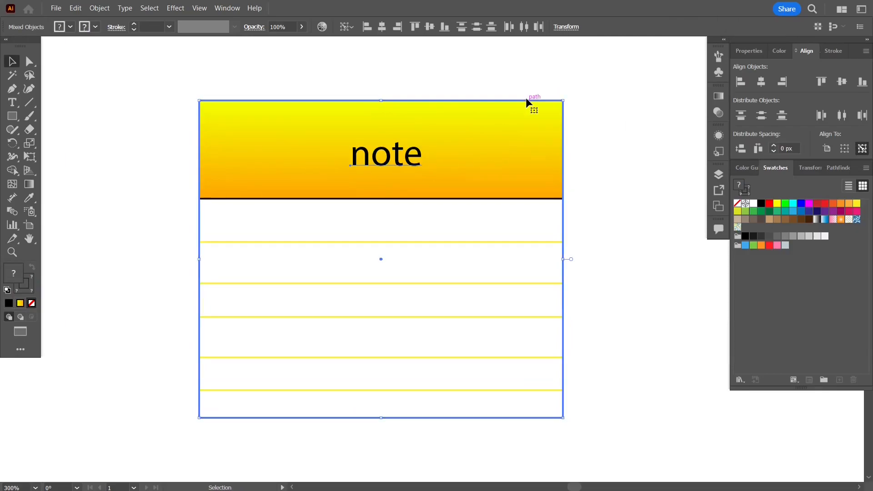
pyautogui.click(761, 81)
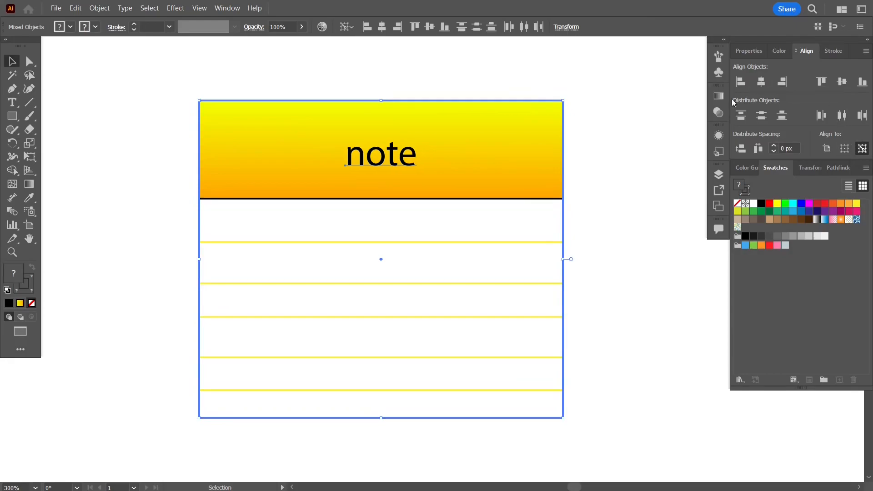
pyautogui.click(626, 159)
# - Try to widen the gaps between the individual letters of the "note" text
pyautogui.click(402, 162)
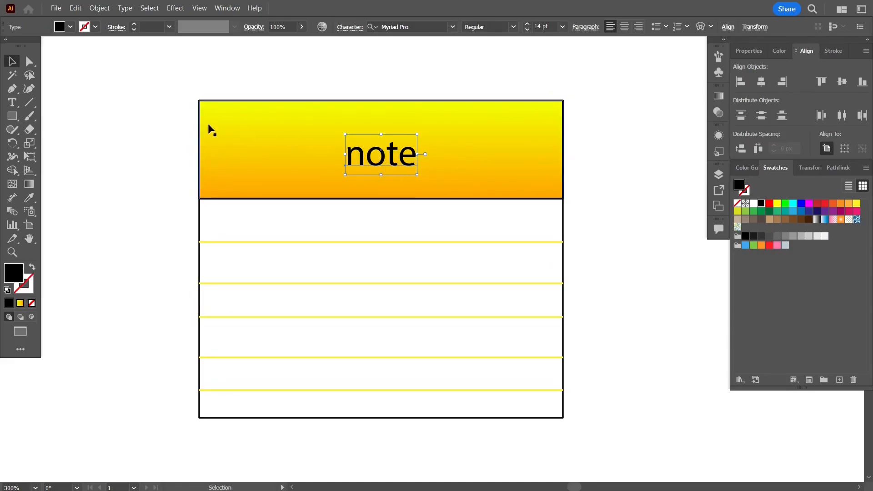
pyautogui.click(12, 102)
pyautogui.click(366, 154)
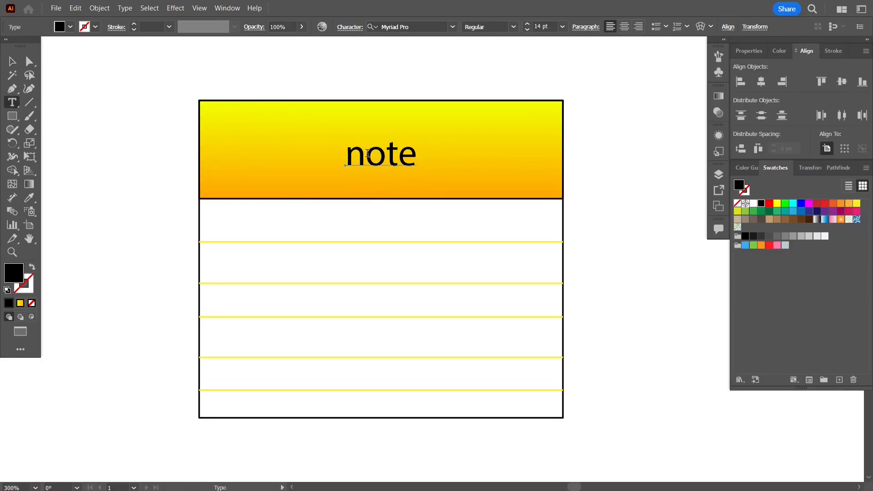
pyautogui.press('Right')
pyautogui.press('Right')
pyautogui.press('Escape')
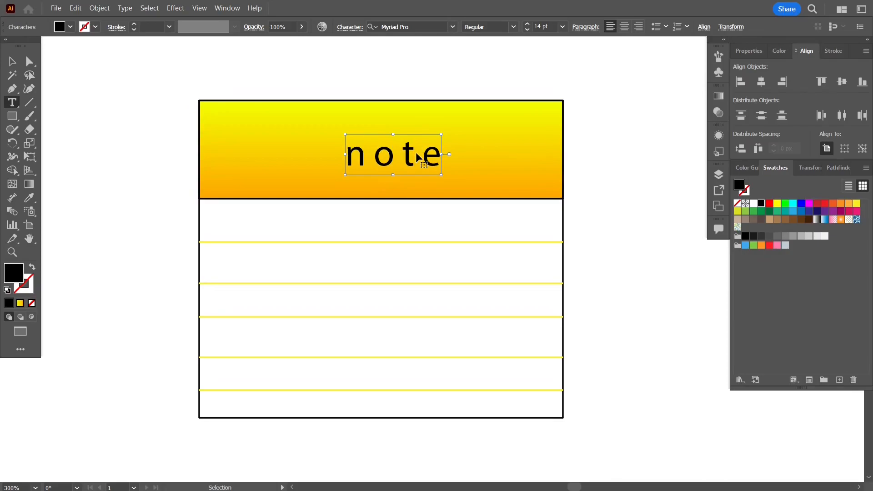
# - Undo the widened letter gaps in the "note" text, leave text editing and deselect it
pyautogui.hotkey('ctrl', 'z')
pyautogui.hotkey('ctrl', 'z')
pyautogui.hotkey('ctrl', 'z')
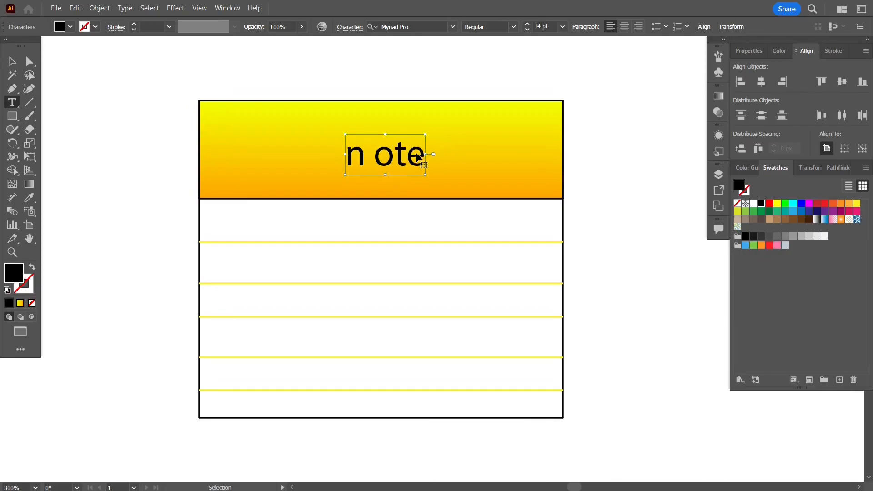
pyautogui.click(366, 155)
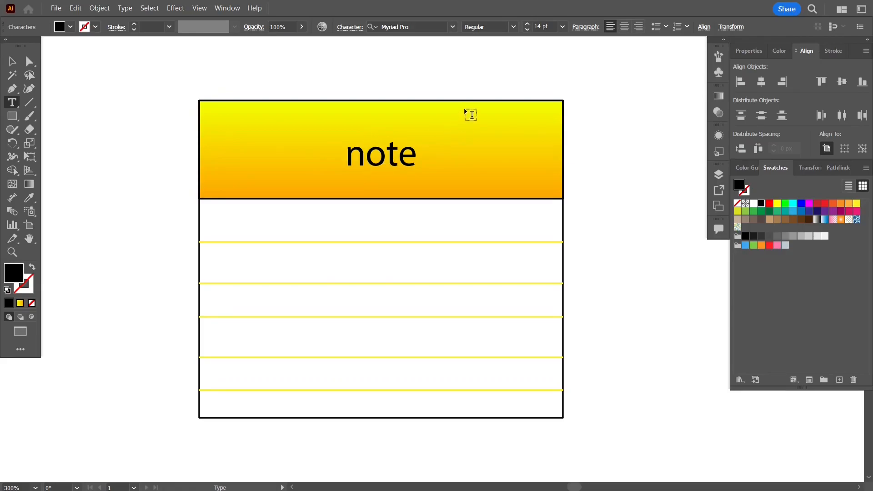
pyautogui.click(752, 51)
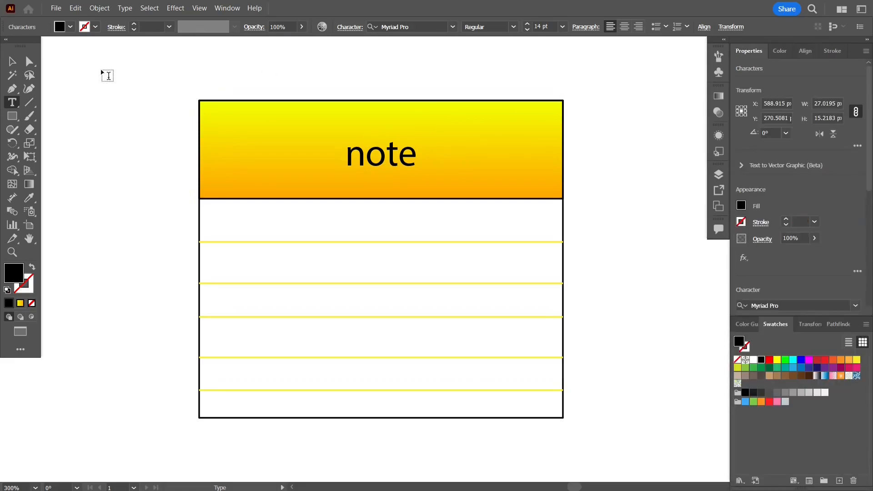
pyautogui.click(13, 62)
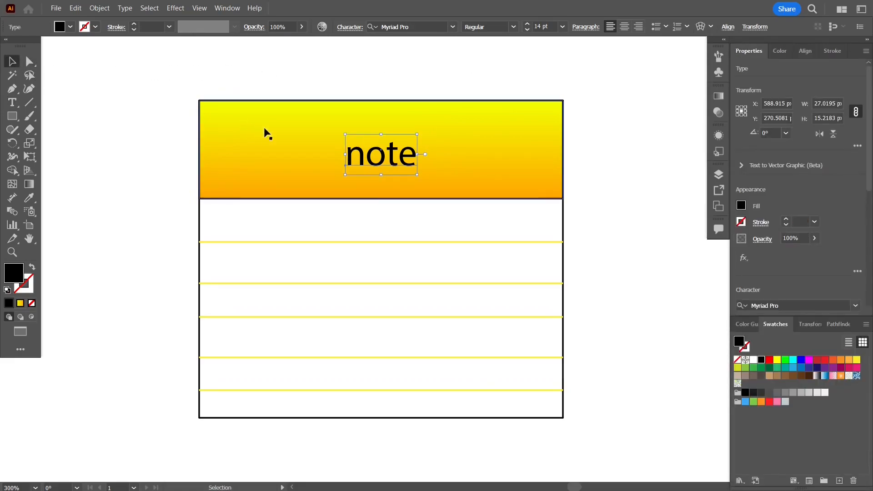
pyautogui.click(615, 135)
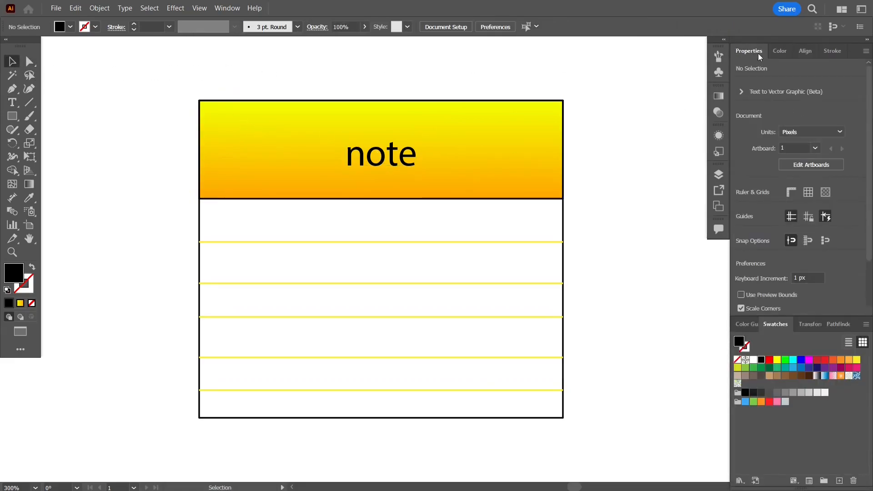
pyautogui.click(780, 51)
pyautogui.click(753, 51)
pyautogui.moveTo(871, 98)
pyautogui.mouseDown()
pyautogui.moveTo(872, 148)
pyautogui.moveTo(872, 97)
pyautogui.mouseUp()
pyautogui.click(742, 92)
pyautogui.click(742, 92)
pyautogui.click(719, 56)
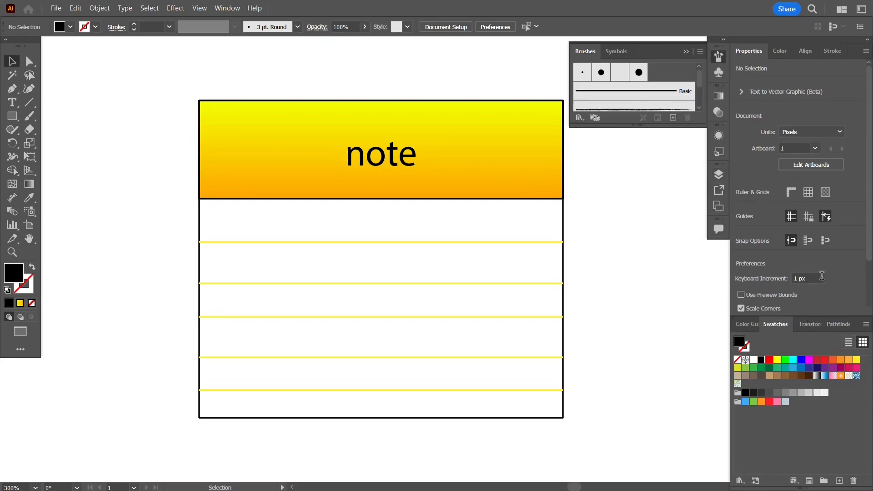
# - Look through the transform, text-to-vector, graphic style and appearance options of the "note" text for letter-spacing settings
pyautogui.click(807, 324)
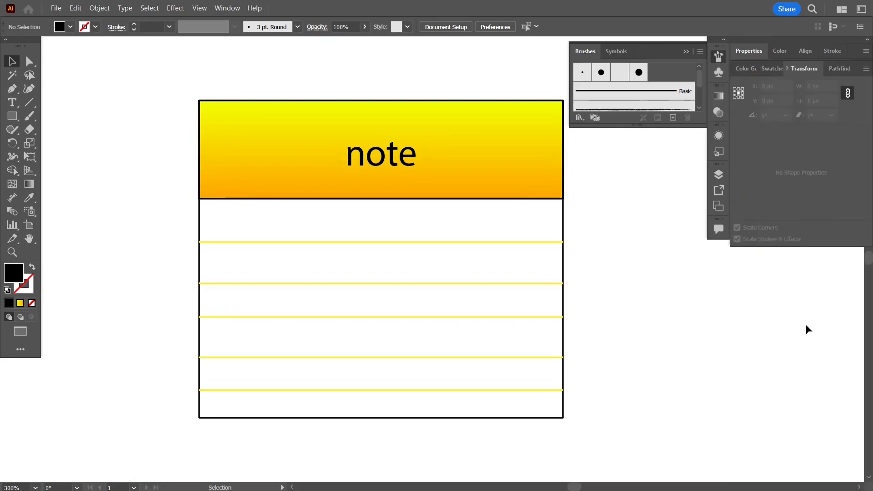
pyautogui.click(751, 51)
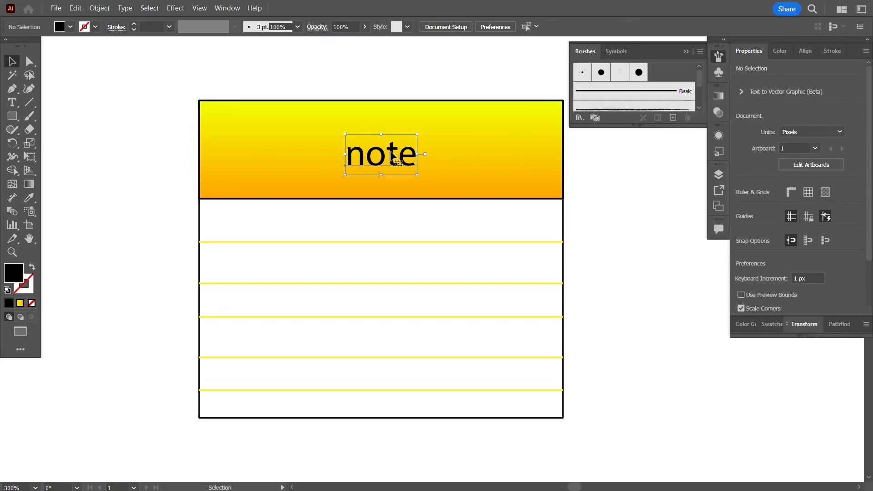
pyautogui.click(400, 156)
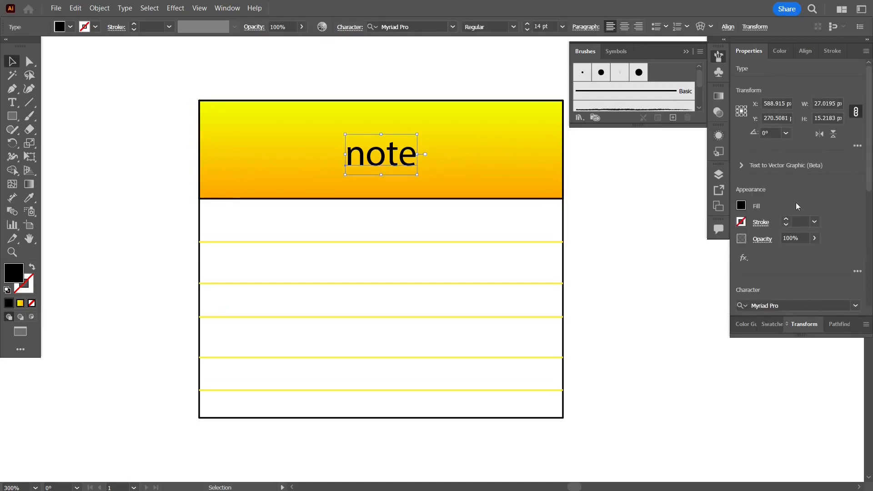
pyautogui.click(741, 165)
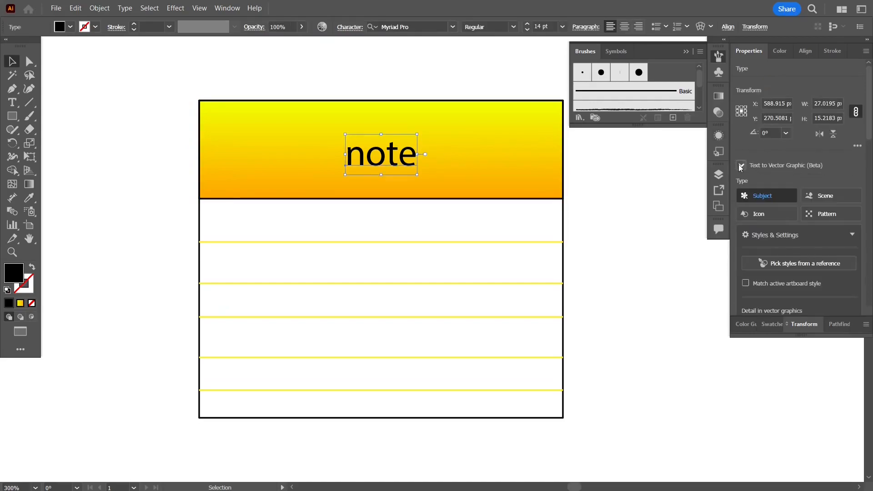
pyautogui.click(741, 166)
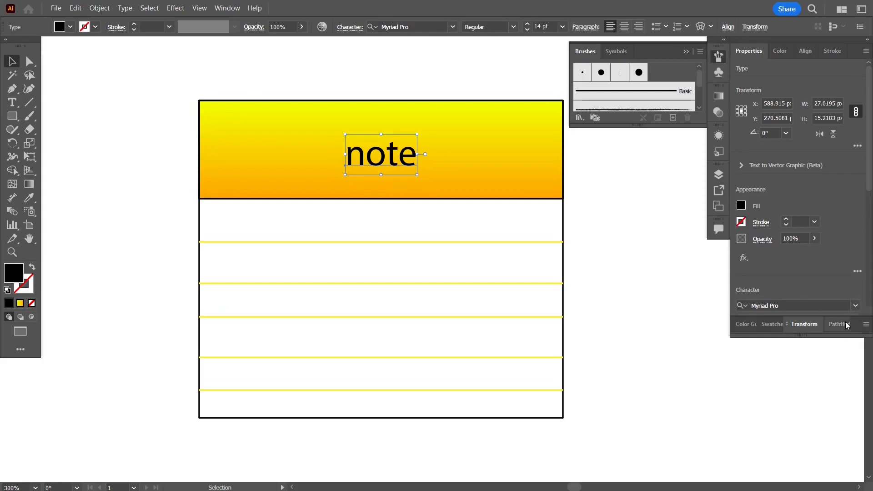
pyautogui.click(723, 41)
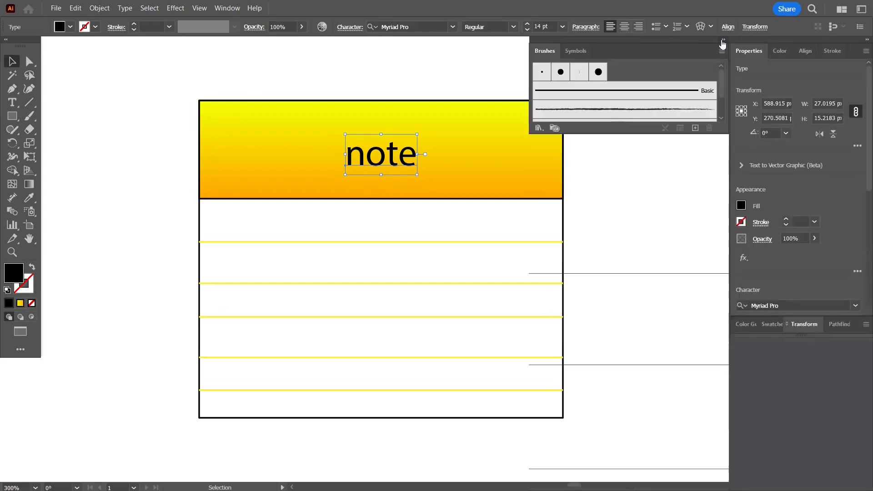
pyautogui.click(723, 42)
pyautogui.click(723, 41)
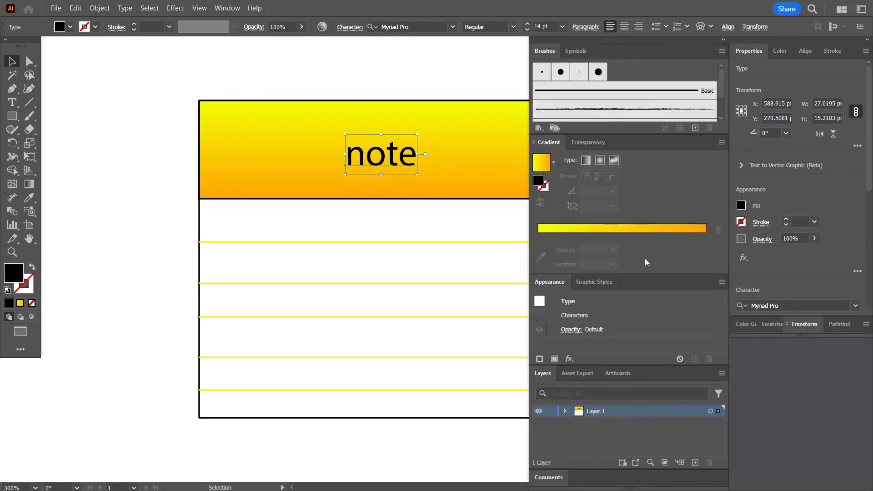
pyautogui.click(600, 283)
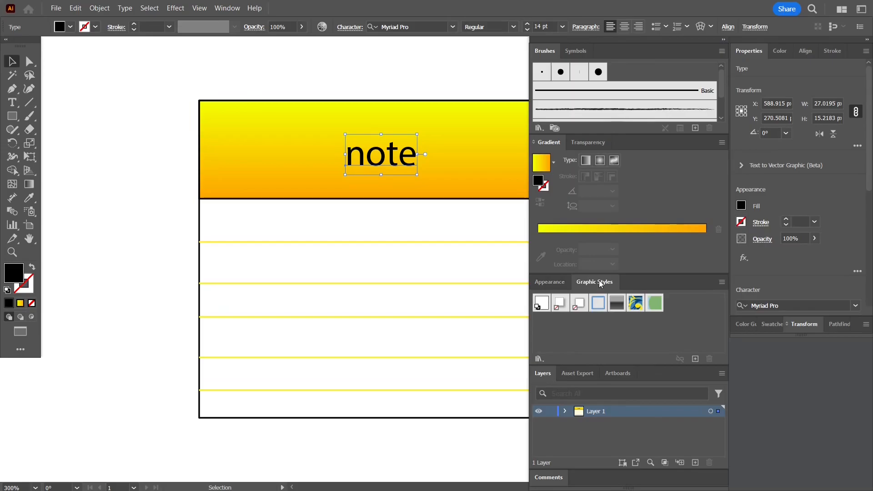
pyautogui.click(560, 283)
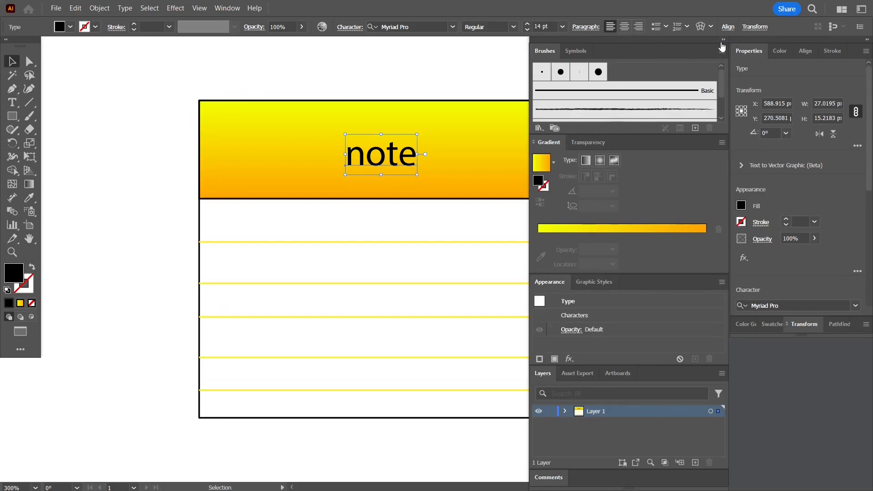
pyautogui.click(723, 40)
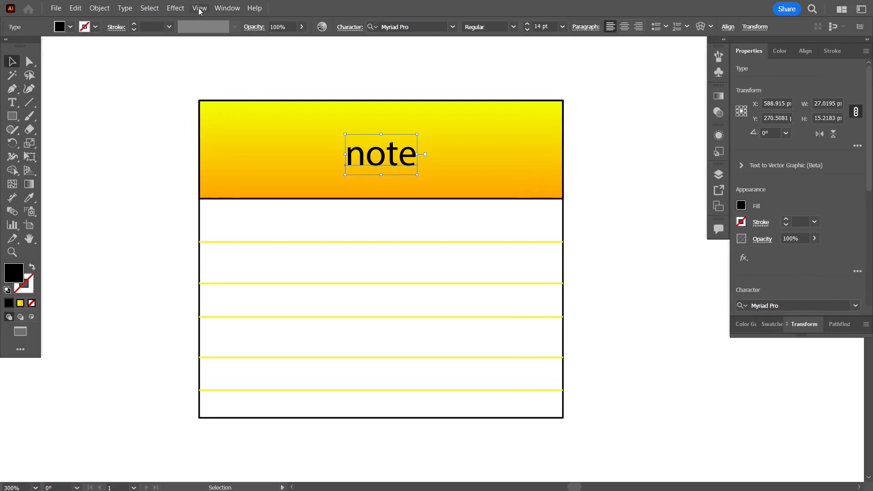
# - Switch to the Typography workspace and open the character settings for the "note" text
pyautogui.click(227, 8)
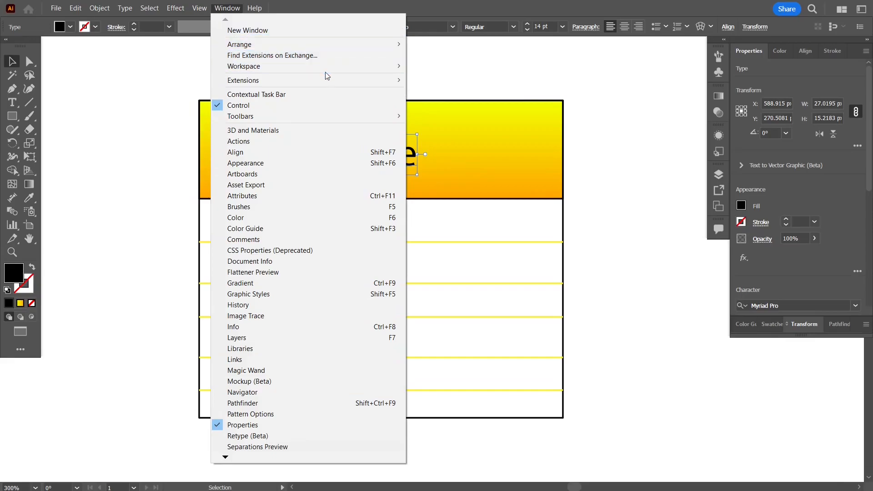
pyautogui.moveTo(377, 70)
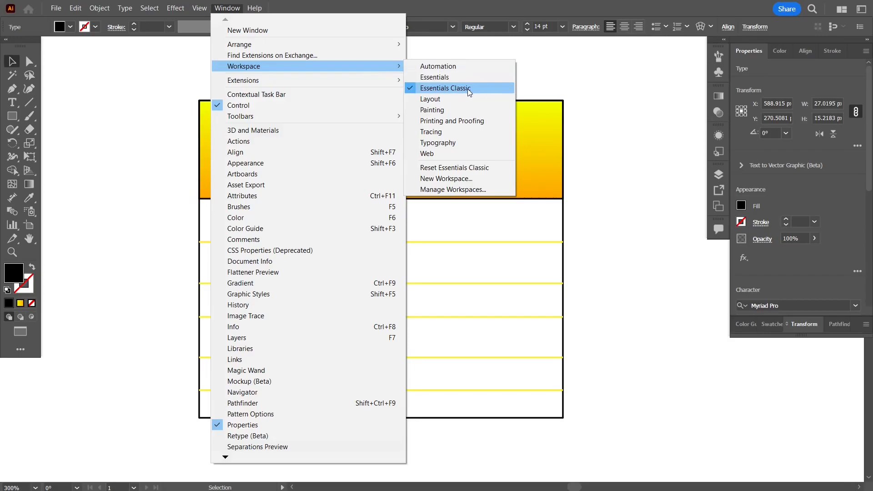
pyautogui.click(432, 144)
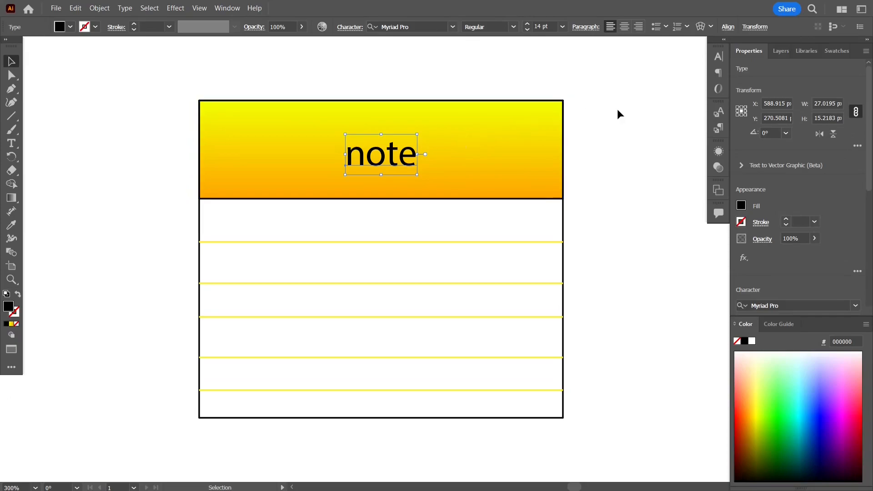
pyautogui.click(719, 56)
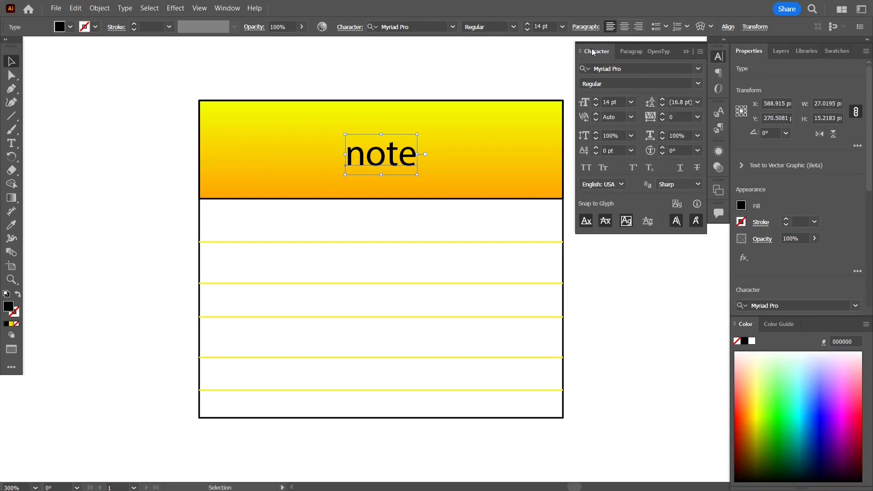
pyautogui.click(593, 51)
pyautogui.click(717, 58)
pyautogui.click(198, 9)
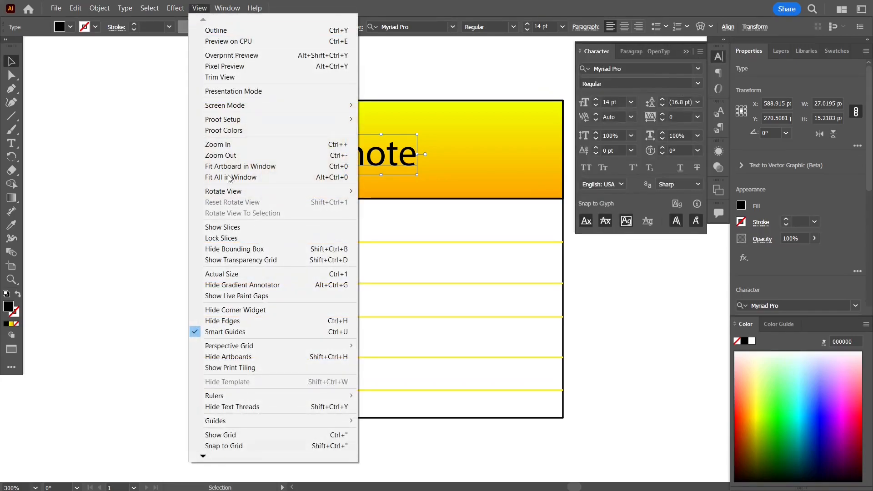
pyautogui.moveTo(230, 6)
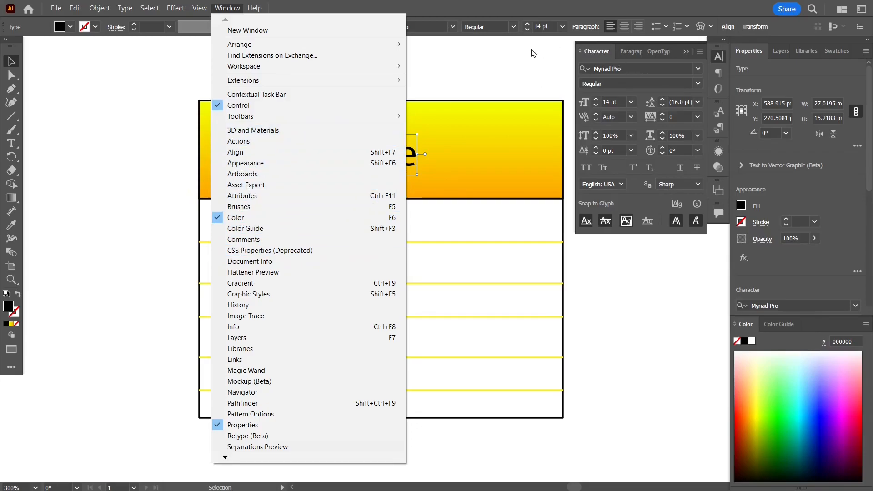
pyautogui.click(557, 62)
pyautogui.click(594, 52)
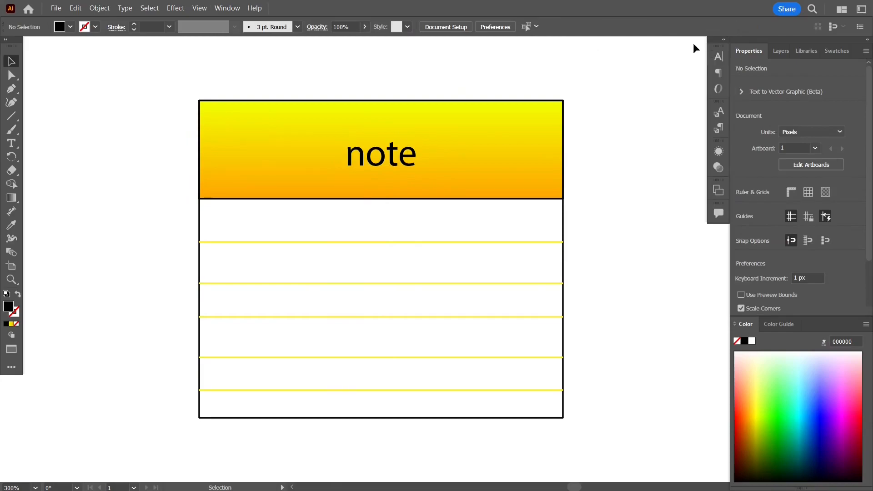
# - Select the "note" text and set its tracking to 200 in the character settings
pyautogui.click(374, 161)
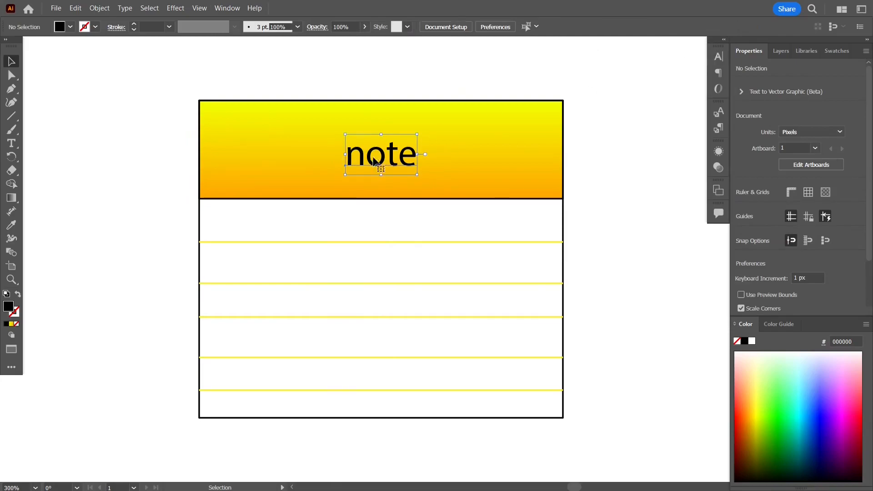
pyautogui.click(719, 57)
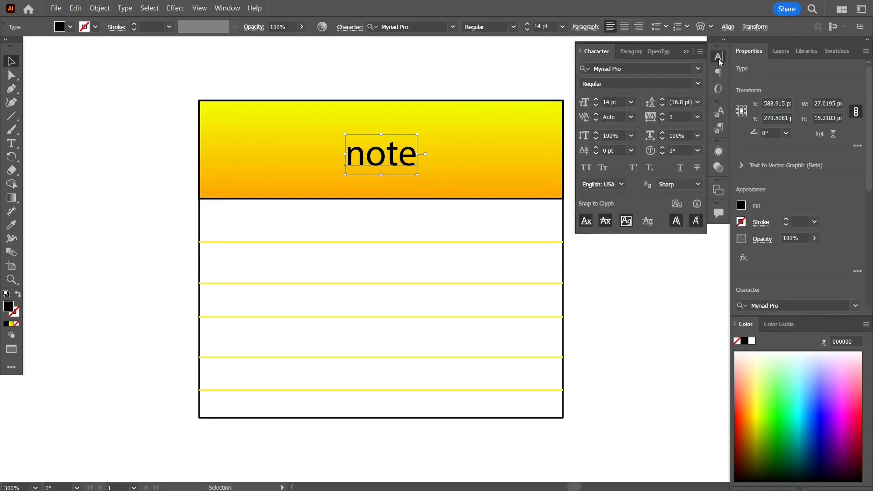
pyautogui.click(663, 114)
pyautogui.click(664, 114)
pyautogui.click(663, 114)
pyautogui.click(664, 114)
pyautogui.click(663, 114)
pyautogui.click(663, 114)
pyautogui.click(665, 115)
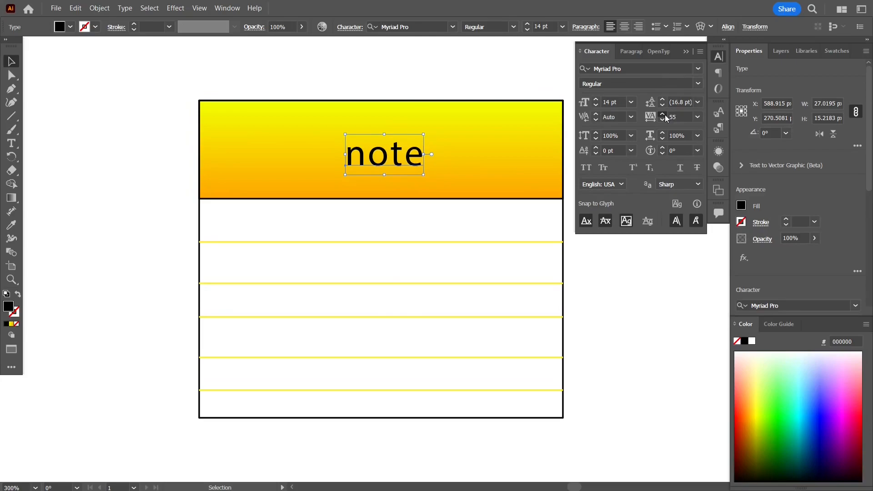
pyautogui.click(698, 117)
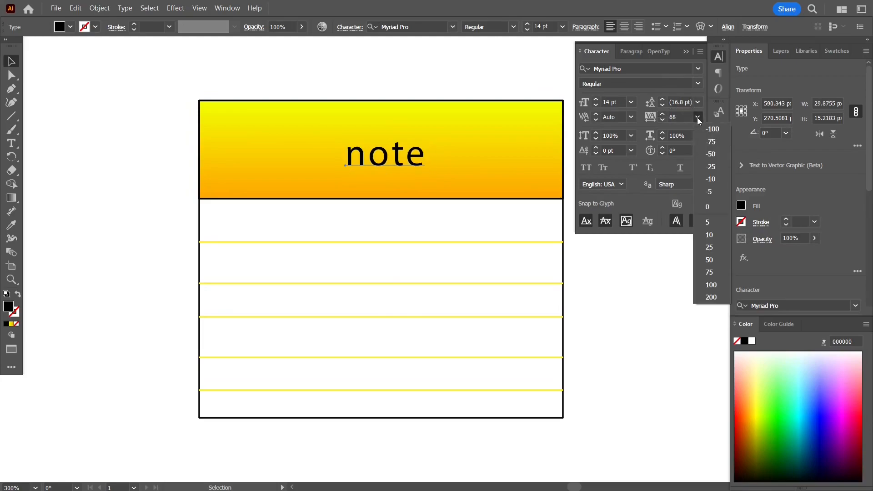
pyautogui.click(718, 297)
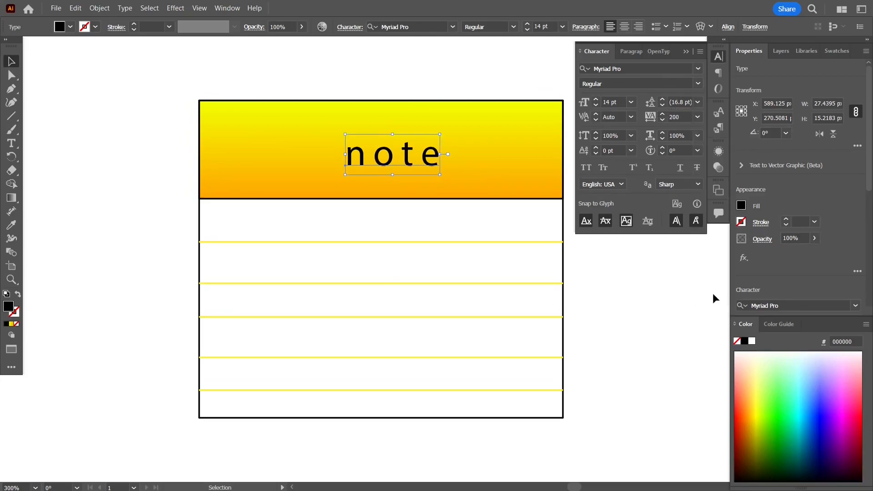
# - Set the tracking of the "note" text to 400 and close the character settings
pyautogui.click(664, 114)
pyautogui.click(681, 117)
pyautogui.write('400')
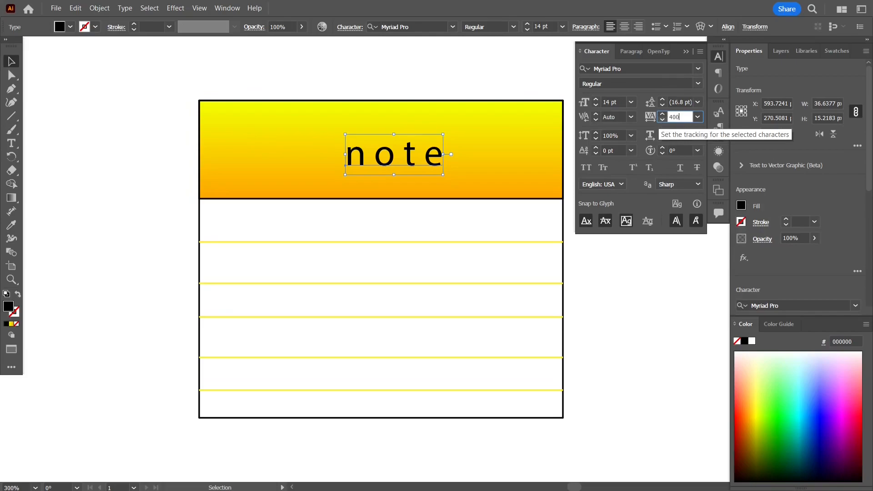
pyautogui.press('Tab')
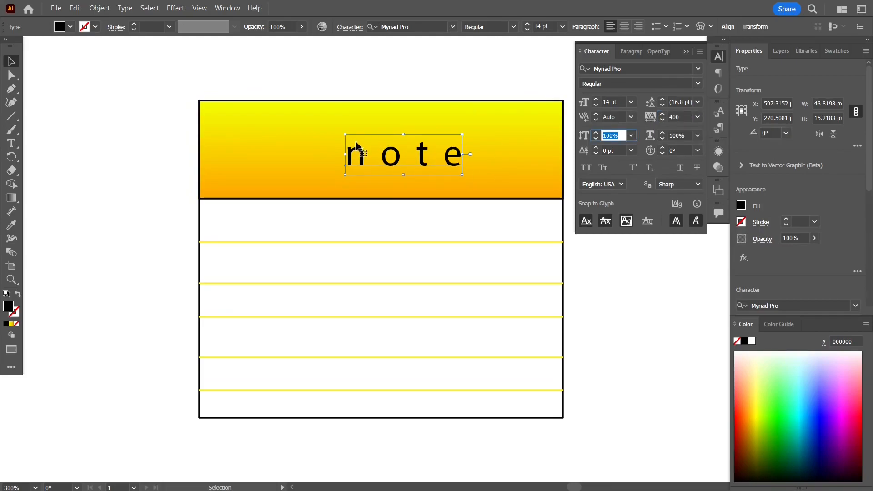
pyautogui.click(687, 53)
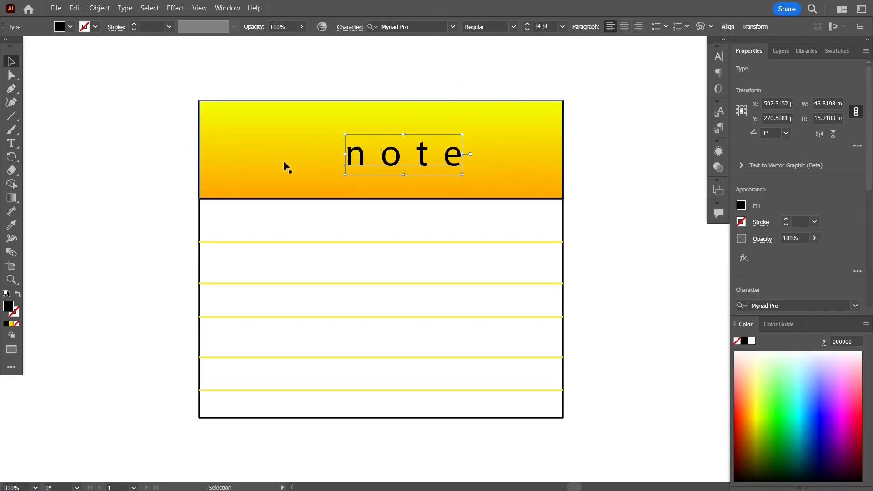
# - Centre the "note" text horizontally on the gradient header rectangle, using the header as the key object, and deselect both
pyautogui.keyDown('shift'); pyautogui.click(255, 176); pyautogui.keyUp('shift')
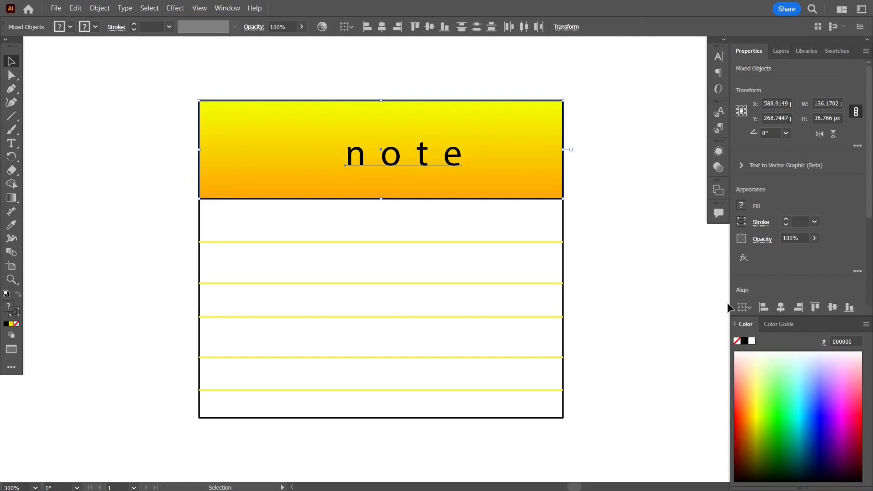
pyautogui.click(226, 9)
pyautogui.click(236, 152)
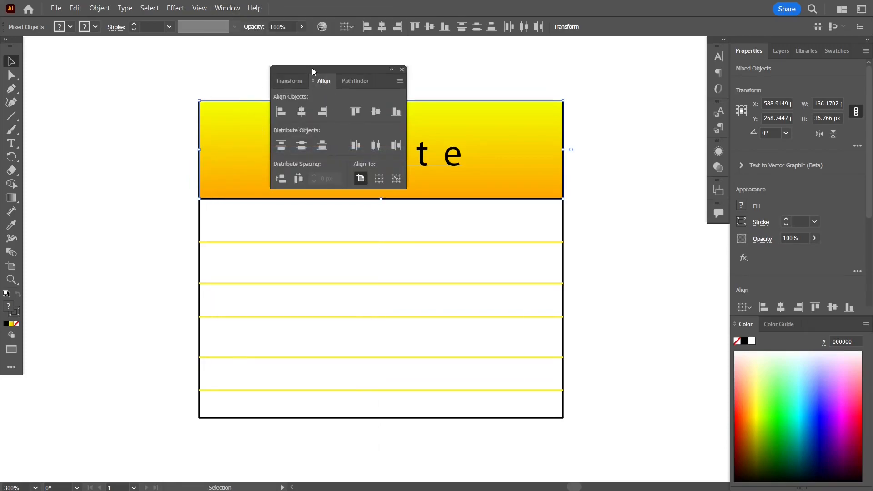
pyautogui.moveTo(314, 70); pyautogui.dragTo(619, 53)
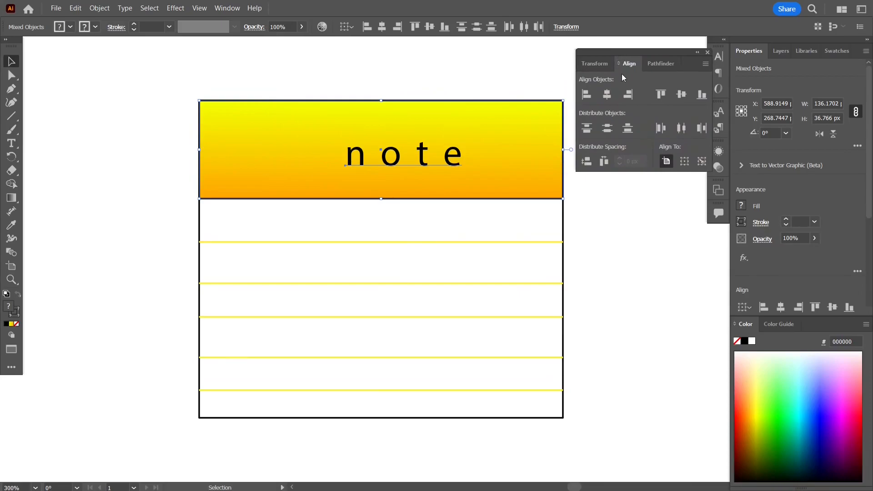
pyautogui.click(702, 161)
pyautogui.click(522, 120)
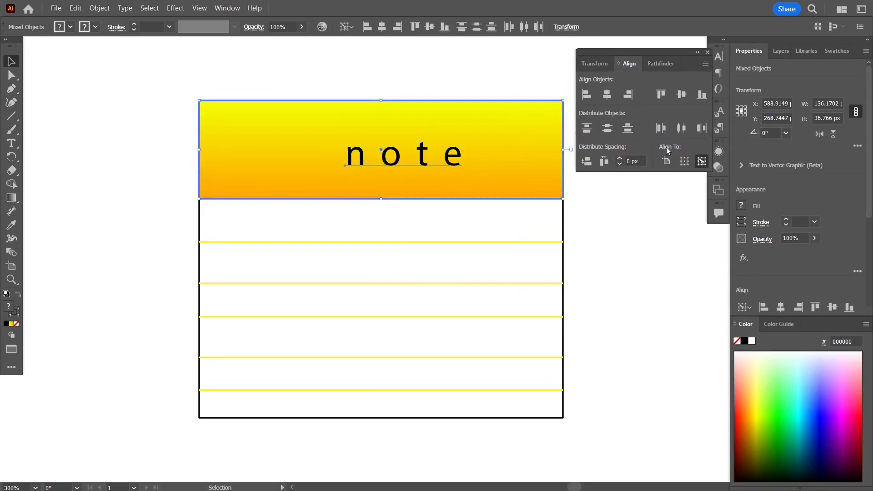
pyautogui.click(607, 95)
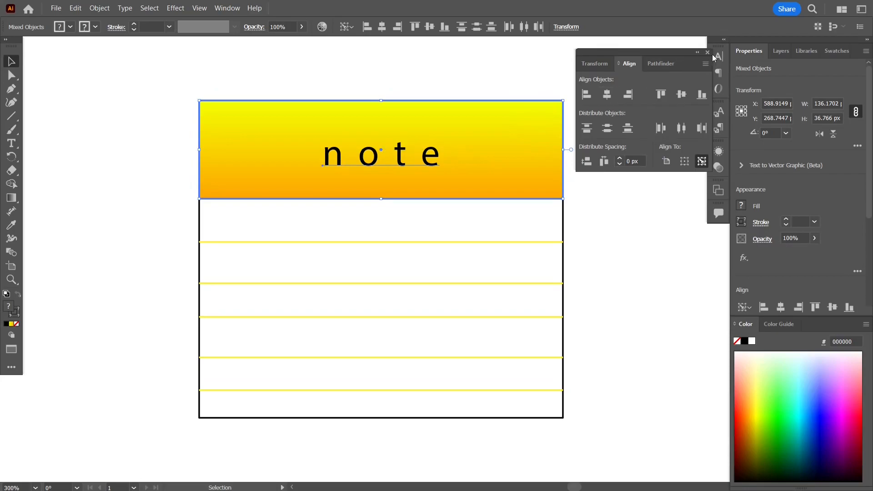
pyautogui.click(708, 53)
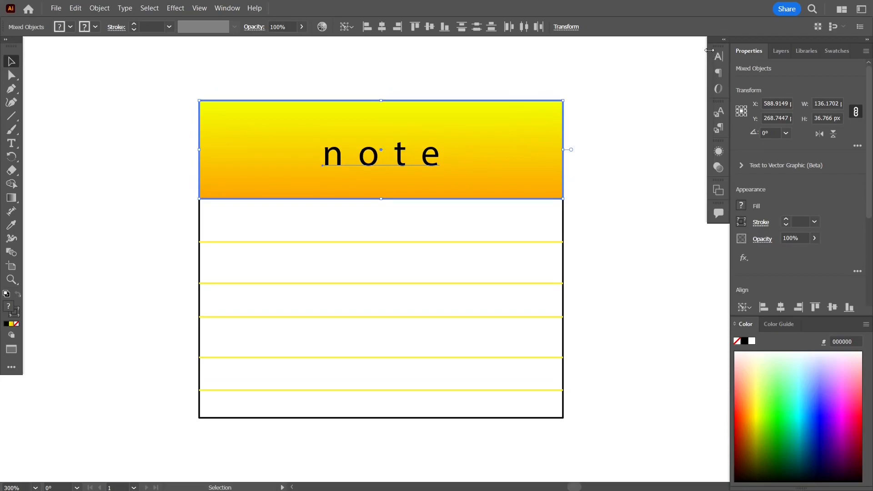
pyautogui.click(146, 98)
# - Set the font style of the "note" text to Semibold
pyautogui.click(350, 156)
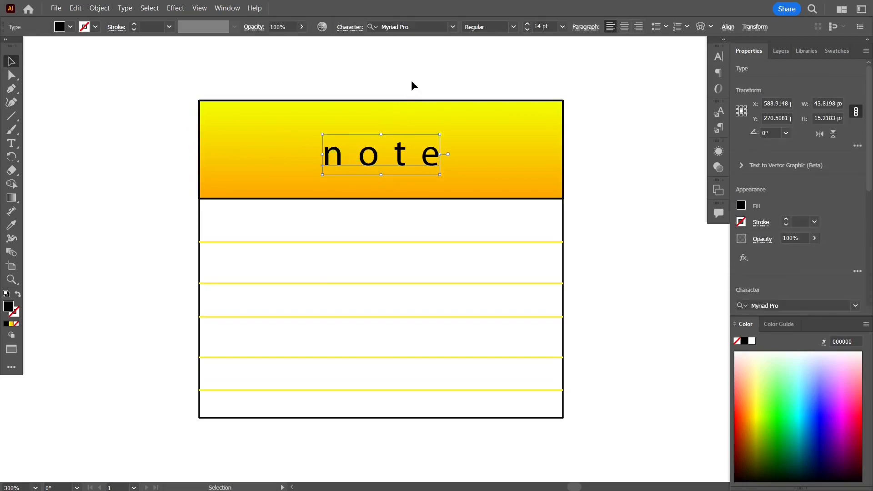
pyautogui.click(514, 27)
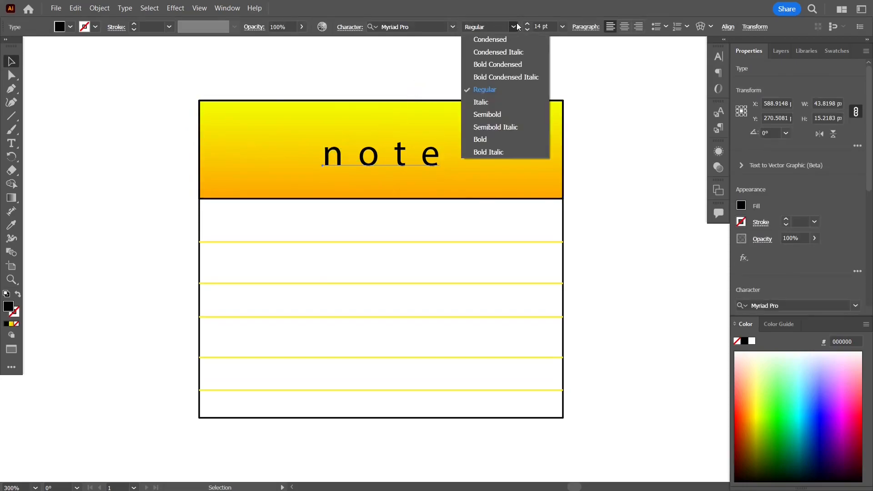
pyautogui.click(504, 114)
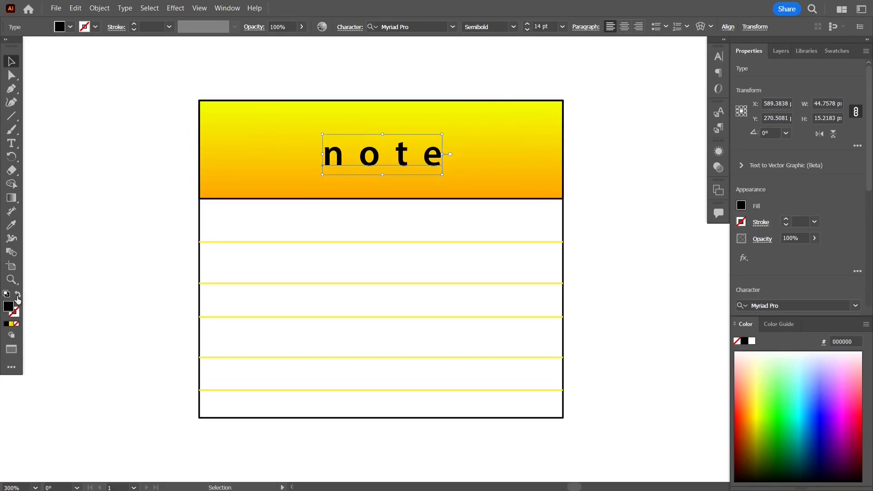
# - Set the fill colour of the "note" text to white (ffffff)
pyautogui.doubleClick(9, 308)
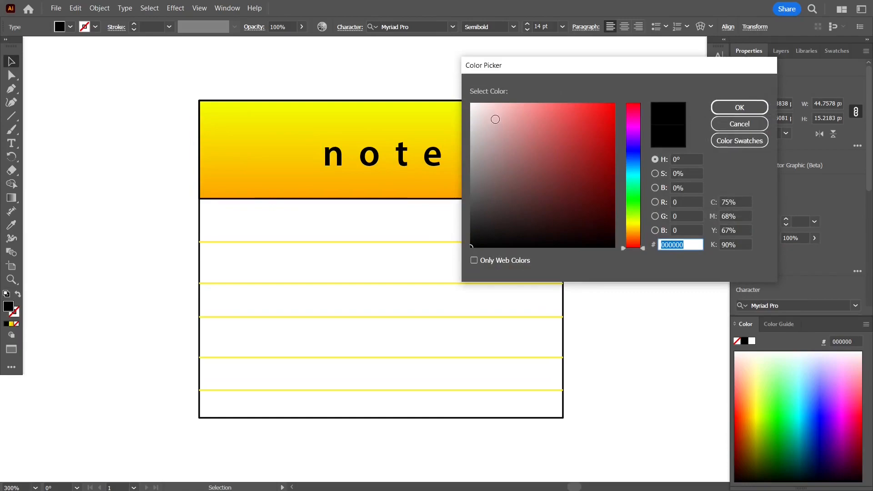
pyautogui.moveTo(496, 124); pyautogui.dragTo(387, 71)
pyautogui.click(740, 107)
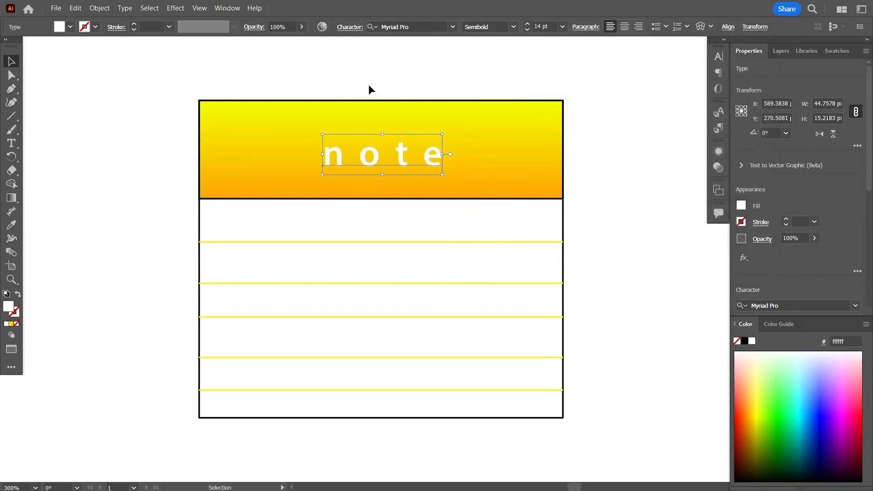
# - Try removing the stroke from every object of the card, and undo the removal
pyautogui.moveTo(175, 97); pyautogui.dragTo(589, 439)
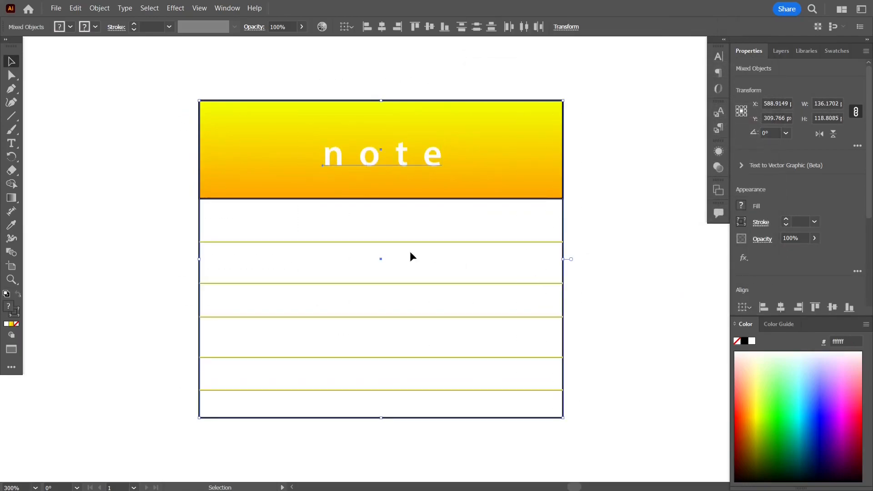
pyautogui.click(18, 317)
pyautogui.click(17, 324)
pyautogui.click(78, 269)
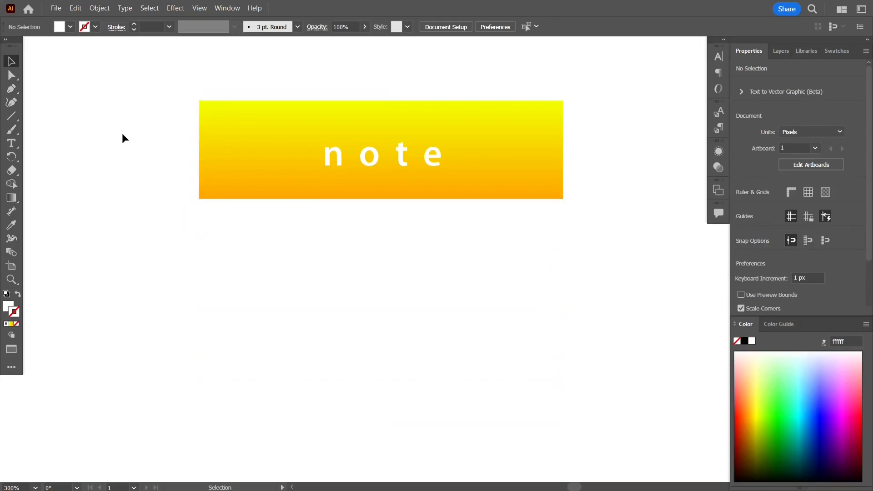
pyautogui.hotkey('ctrl', 'z')
pyautogui.click(134, 95)
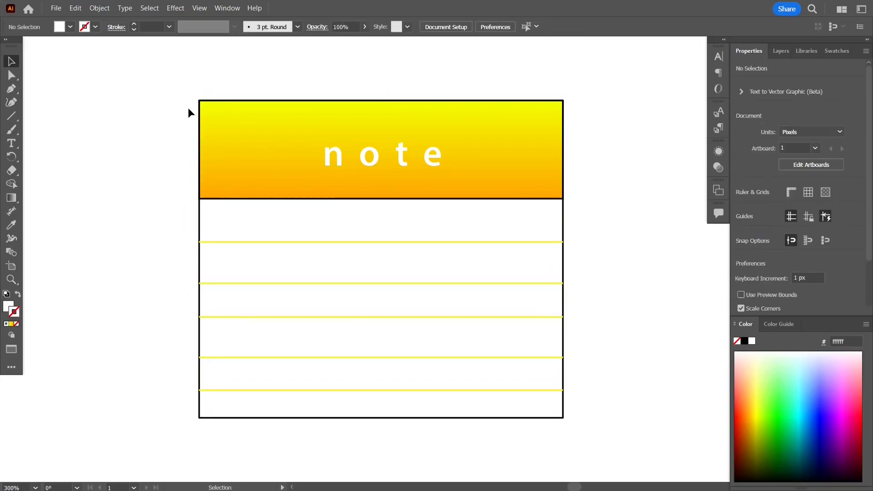
# - Remove the stroke from the card outline and header rectangles, and group all the card artwork
pyautogui.click(201, 117)
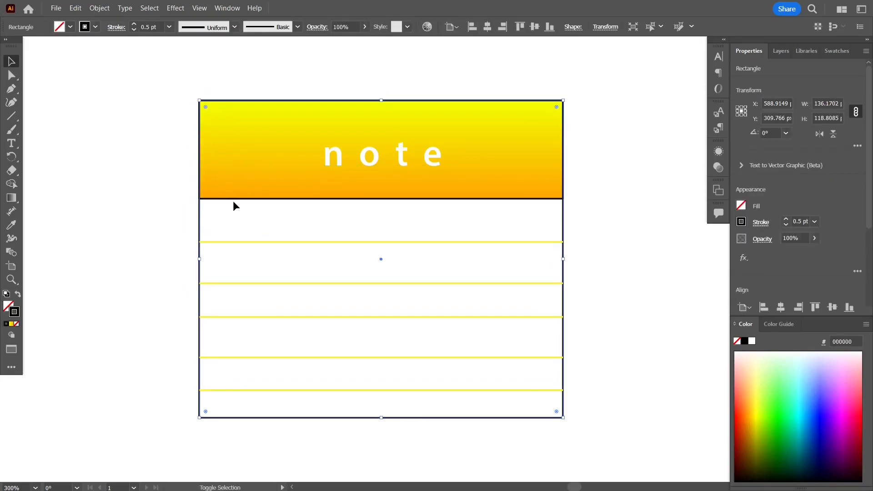
pyautogui.keyDown('shift'); pyautogui.click(235, 200); pyautogui.keyUp('shift')
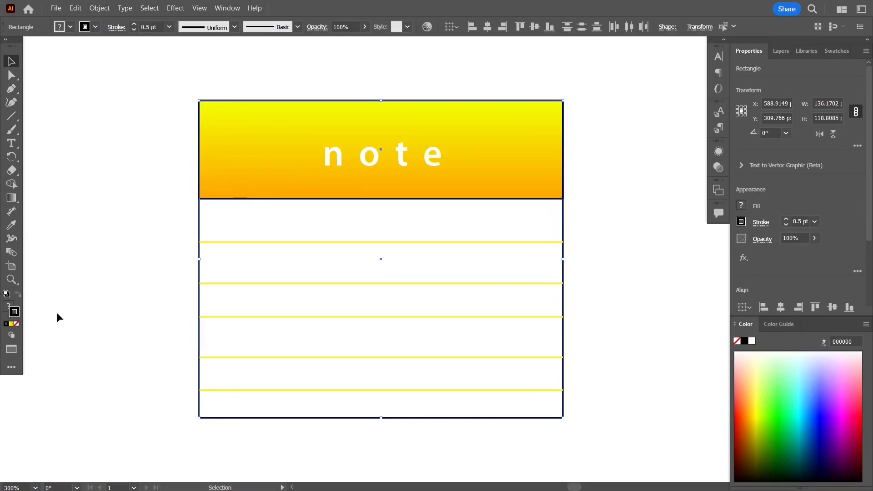
pyautogui.click(16, 324)
pyautogui.moveTo(151, 64)
pyautogui.mouseDown()
pyautogui.moveTo(392, 310)
pyautogui.moveTo(611, 410)
pyautogui.mouseUp()
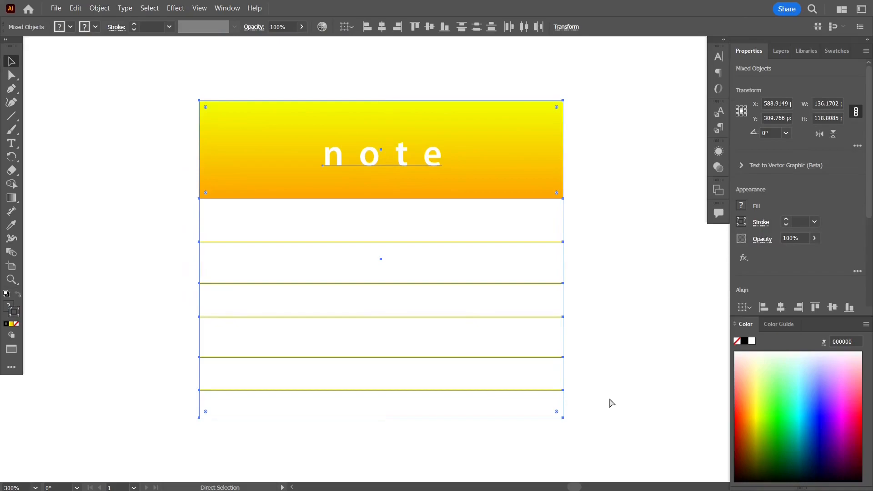
pyautogui.hotkey('ctrl', 'g')
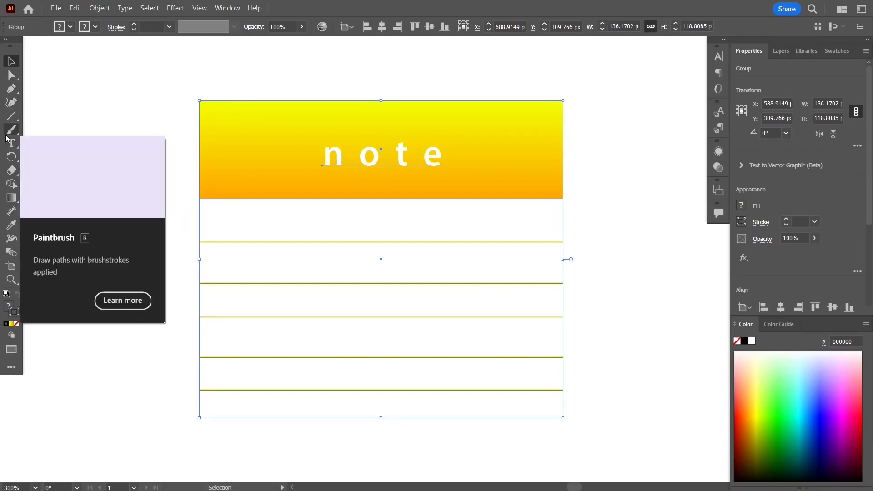
# - Draw a black-filled, strokeless rectangle about 136 by 119 px covering the whole card and send it to the back
pyautogui.press('m')
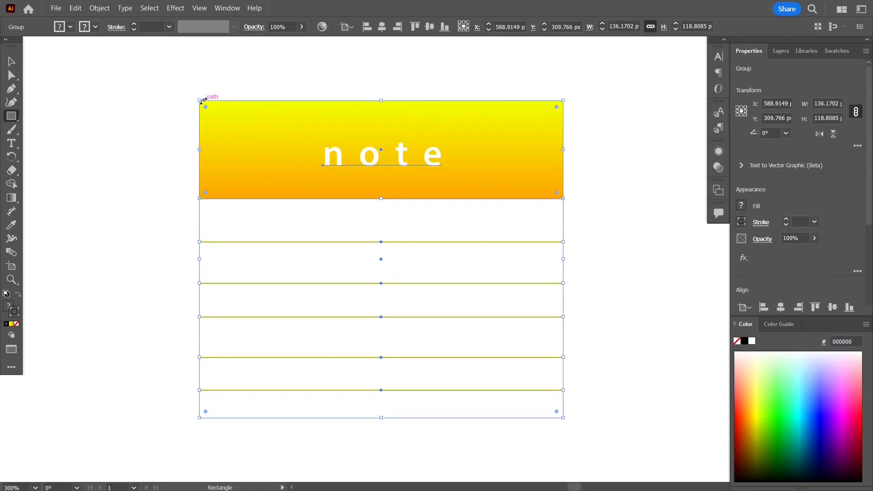
pyautogui.moveTo(199, 117); pyautogui.dragTo(563, 417)
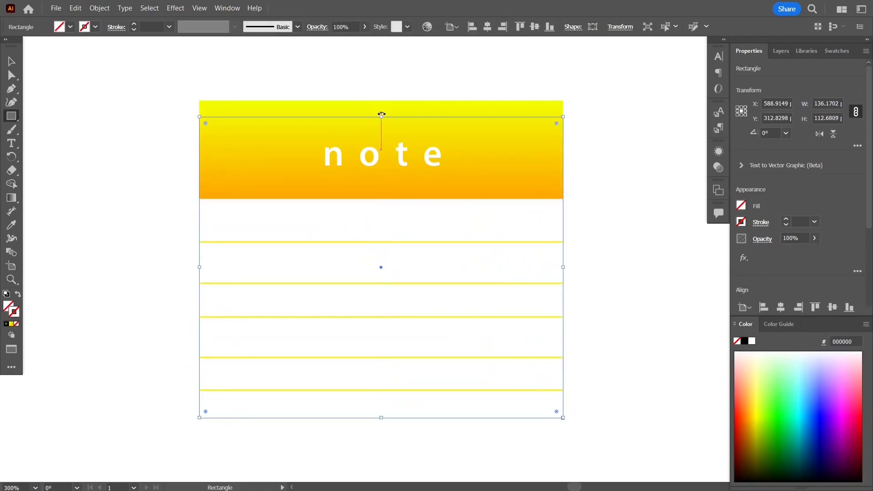
pyautogui.moveTo(382, 116); pyautogui.dragTo(383, 101)
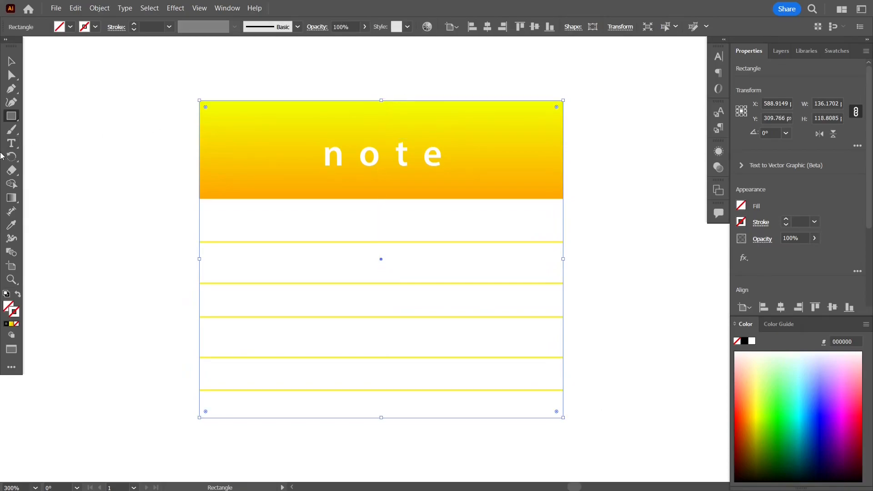
pyautogui.click(6, 325)
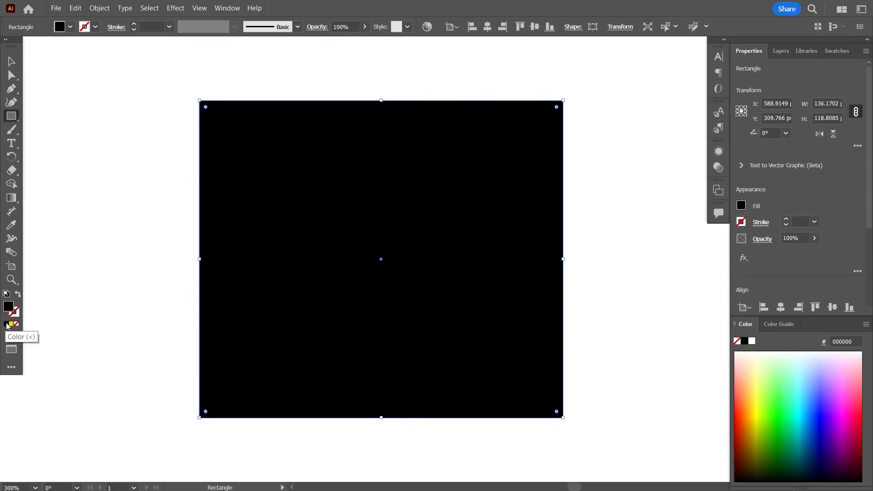
pyautogui.hotkey('ctrl', 'shift', '[')
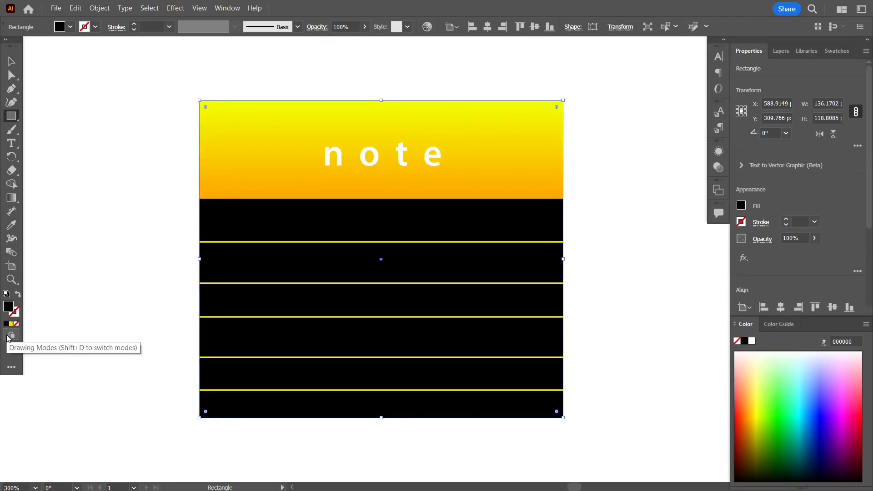
# - Change the fill of the backing rectangle to white (ffffff)
pyautogui.doubleClick(9, 306)
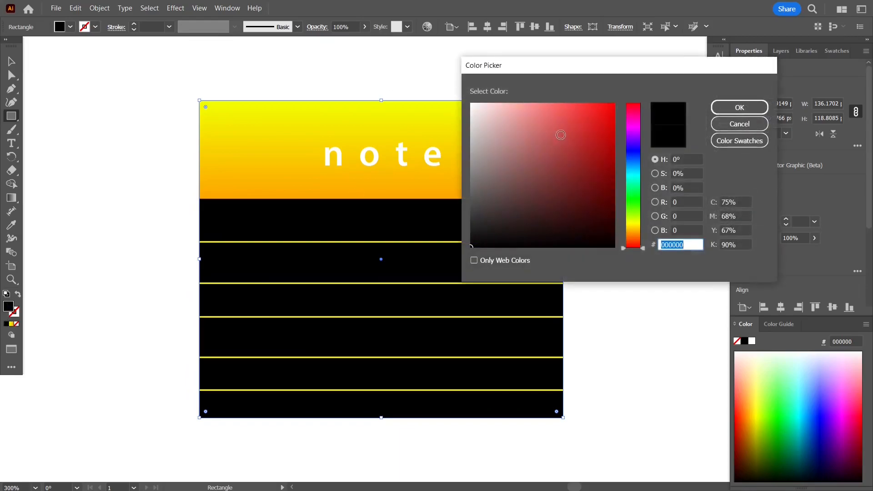
pyautogui.write('ffffff')
pyautogui.click(740, 107)
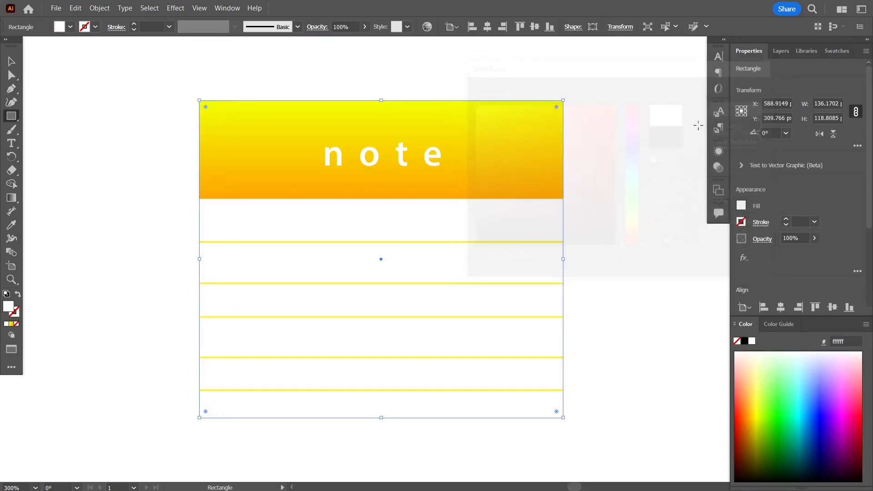
pyautogui.click(631, 214)
pyautogui.click(448, 264)
# - Group the white backing rectangle with the rest of the note card
pyautogui.press('v')
pyautogui.click(101, 97)
pyautogui.moveTo(296, 202); pyautogui.dragTo(659, 441)
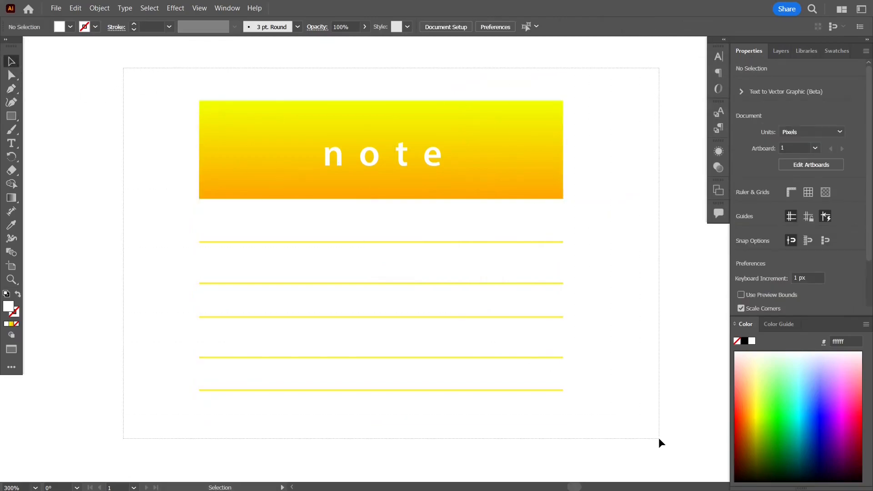
pyautogui.hotkey('ctrl', 'g')
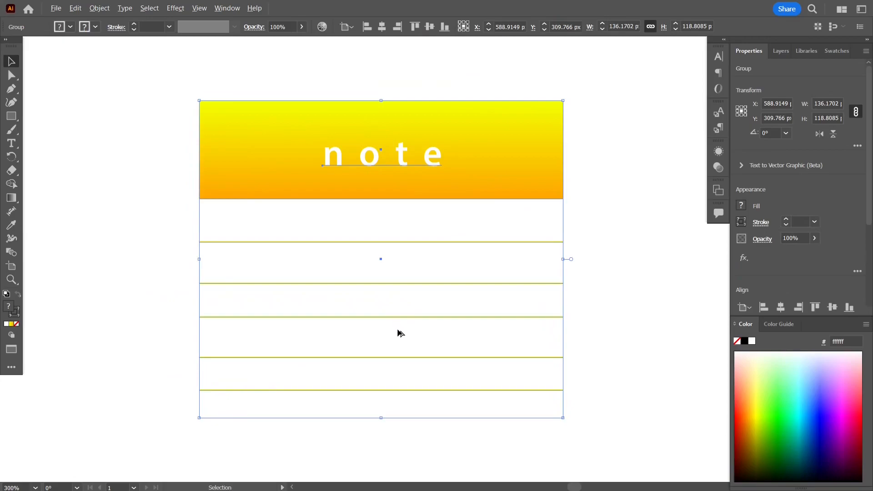
# - Draw a circle about 230 px in diameter and fill it with the light brown swatch (c69c6d)
pyautogui.scroll(-2, 398, 333)
pyautogui.moveTo(391, 308); pyautogui.dragTo(384, 241)
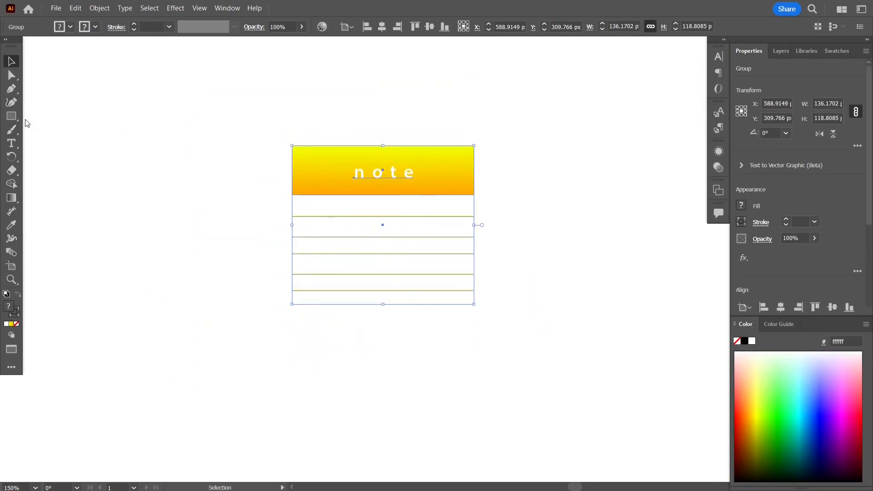
pyautogui.press('l')
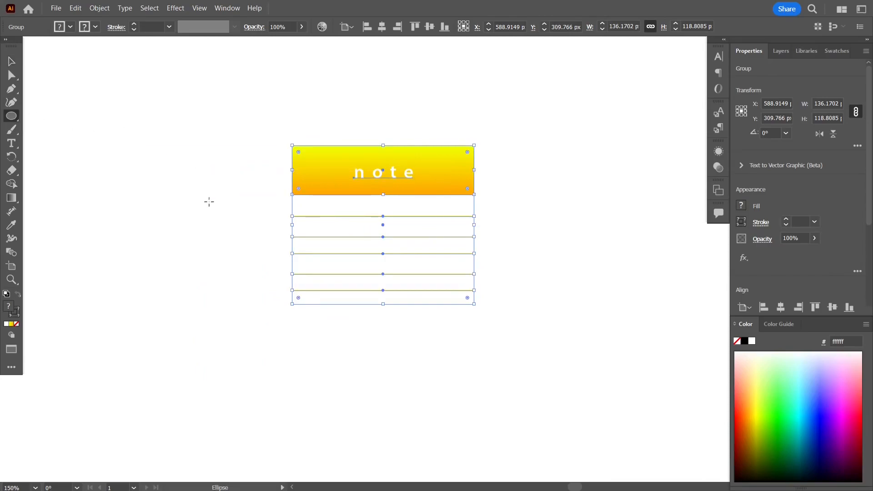
pyautogui.moveTo(187, 190)
pyautogui.mouseDown()
pyautogui.moveTo(238, 244)
pyautogui.moveTo(335, 316)
pyautogui.moveTo(341, 344)
pyautogui.mouseUp()
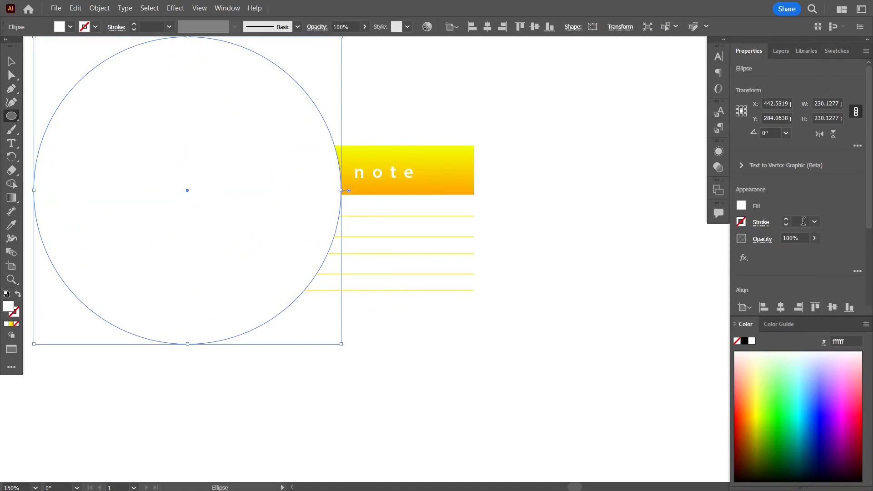
pyautogui.click(838, 52)
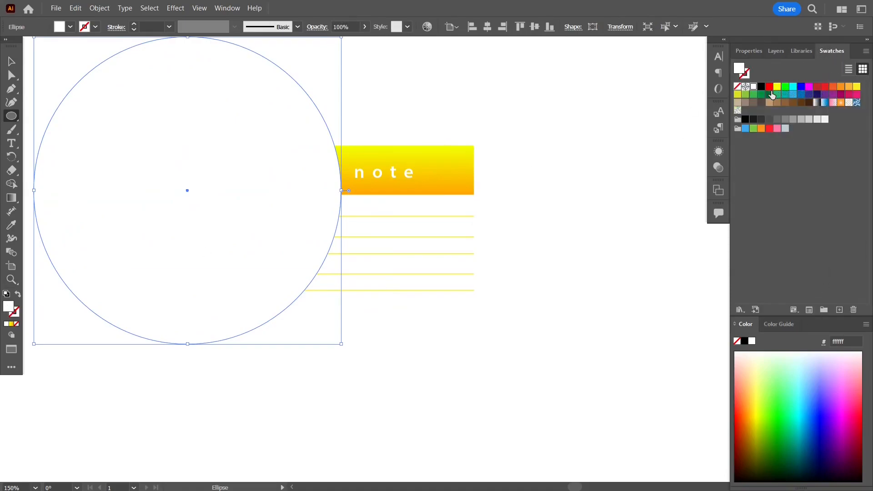
pyautogui.click(770, 103)
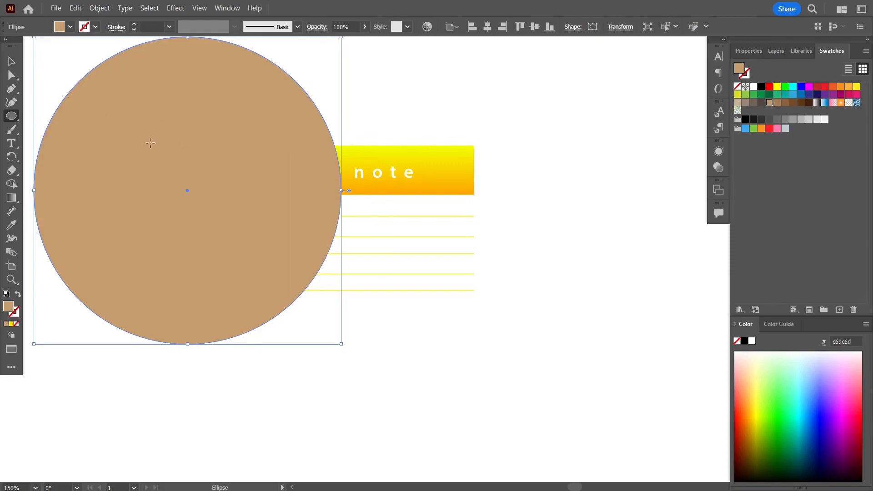
# - Move the brown circle over the note card and send it to the back
pyautogui.click(11, 61)
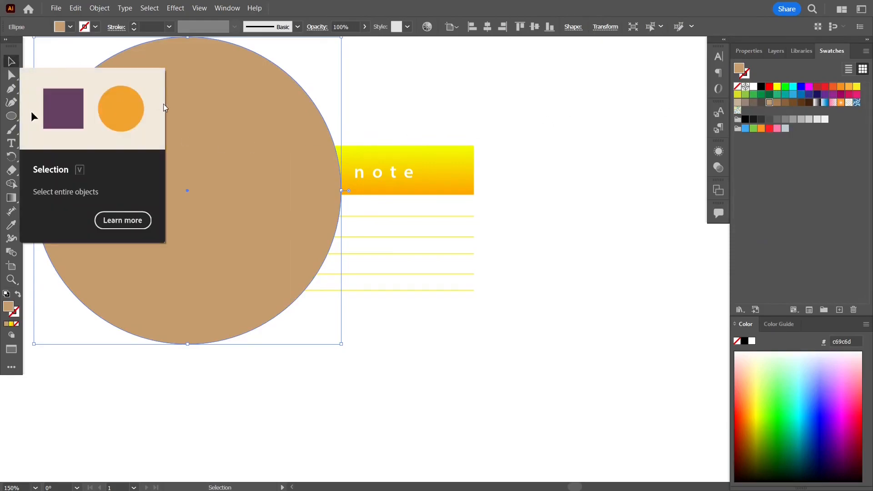
pyautogui.moveTo(190, 107); pyautogui.dragTo(377, 129)
pyautogui.press('a')
pyautogui.hotkey('ctrl', 'shift', '[')
pyautogui.press('v')
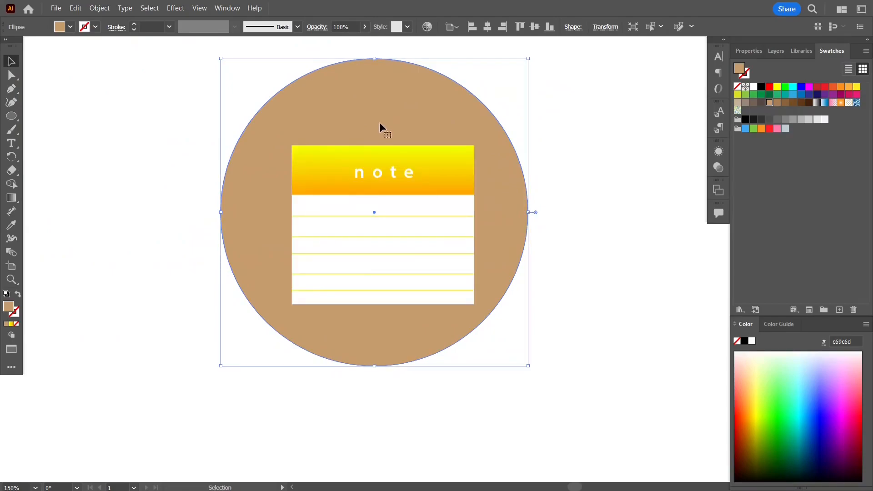
# - Centre the note card and brown circle on each other horizontally and vertically, aligning to the selection, and deselect them
pyautogui.keyDown('shift'); pyautogui.click(424, 191); pyautogui.keyUp('shift')
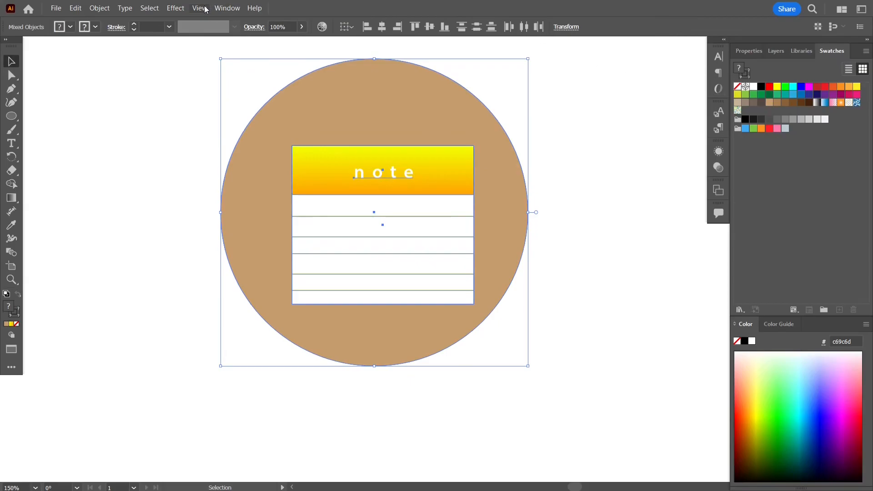
pyautogui.click(227, 8)
pyautogui.click(243, 152)
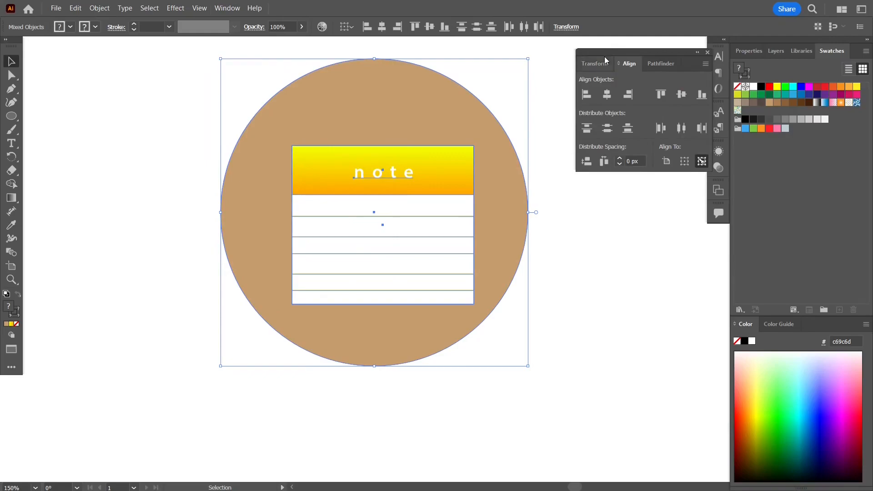
pyautogui.moveTo(597, 56); pyautogui.dragTo(762, 318)
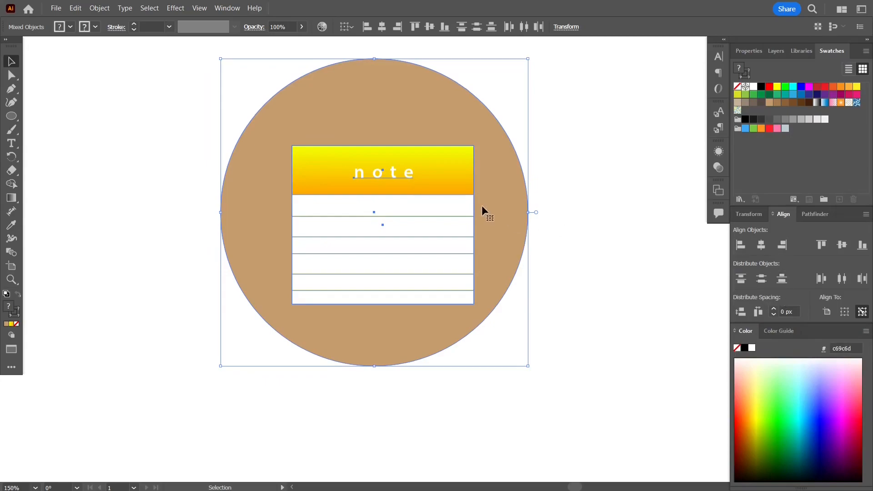
pyautogui.click(762, 245)
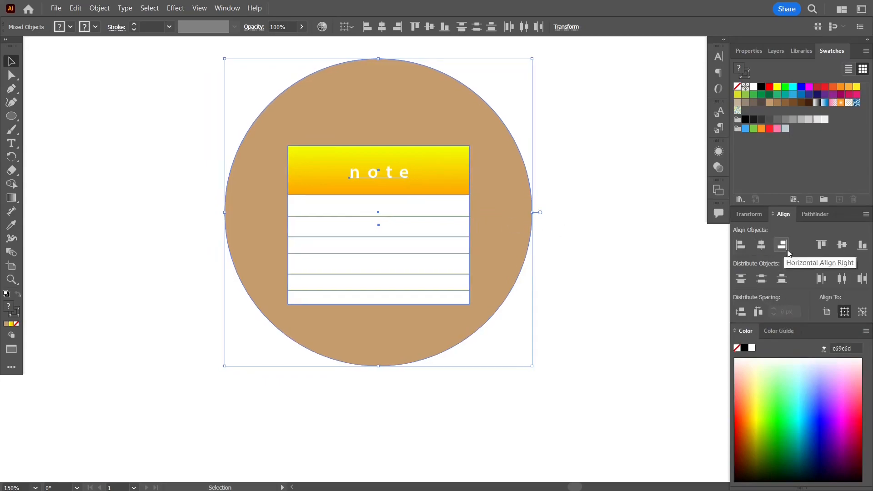
pyautogui.click(842, 250)
pyautogui.click(638, 272)
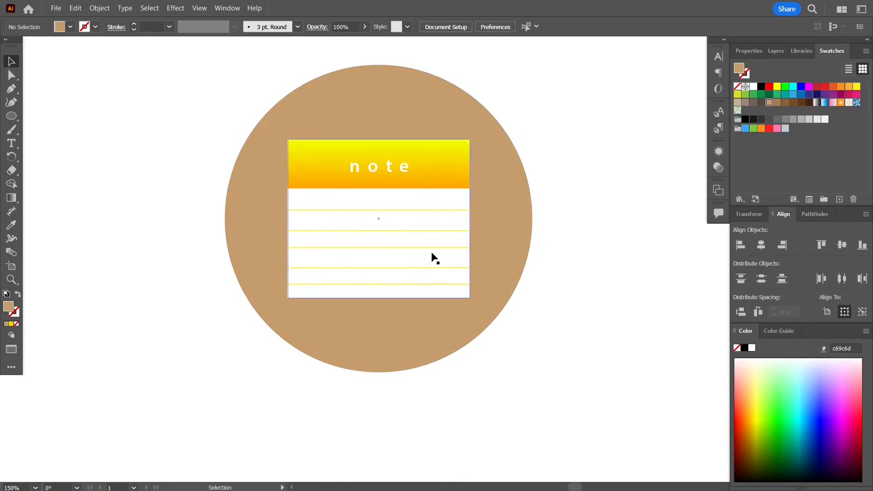
# - Draw a four-sided Pen shape from the card's lower-left corner past the circle's lower-right edge and back inside the card, and fill it black
pyautogui.click(12, 88)
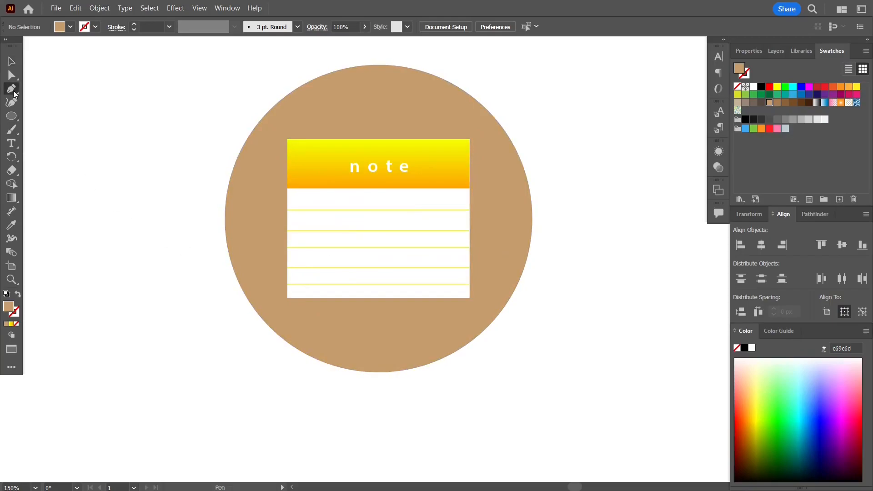
pyautogui.click(288, 298)
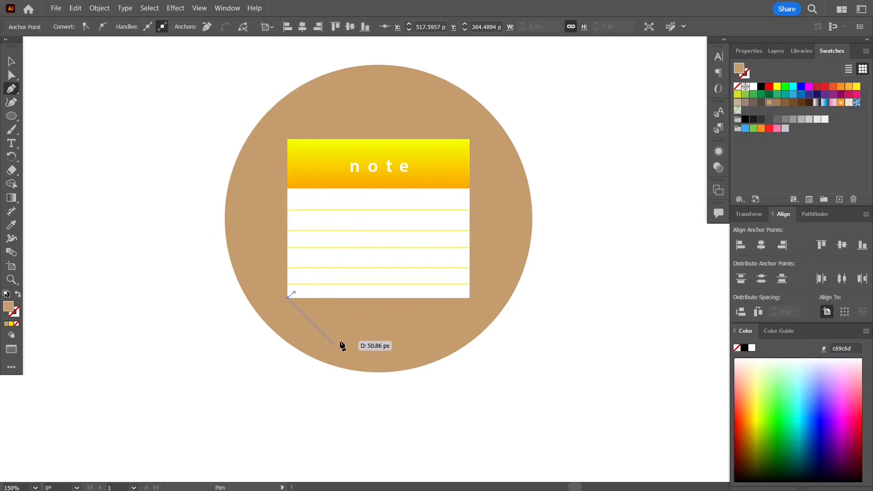
pyautogui.click(386, 395)
pyautogui.click(558, 341)
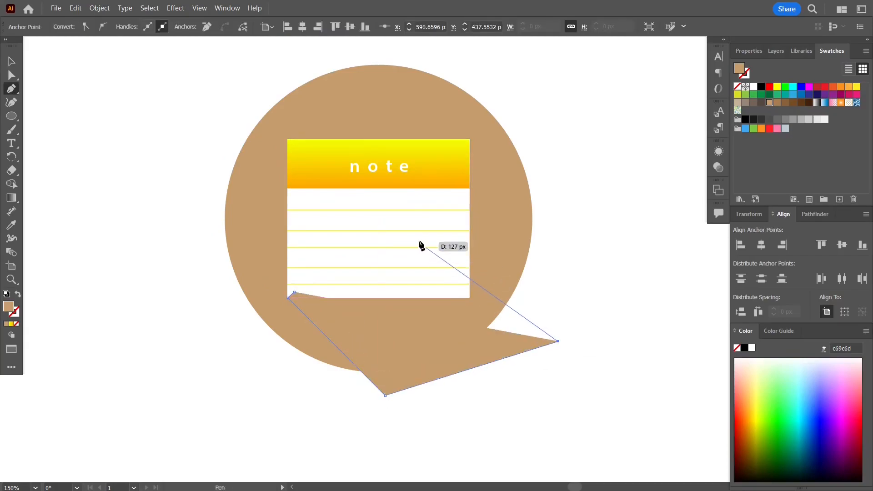
pyautogui.click(401, 223)
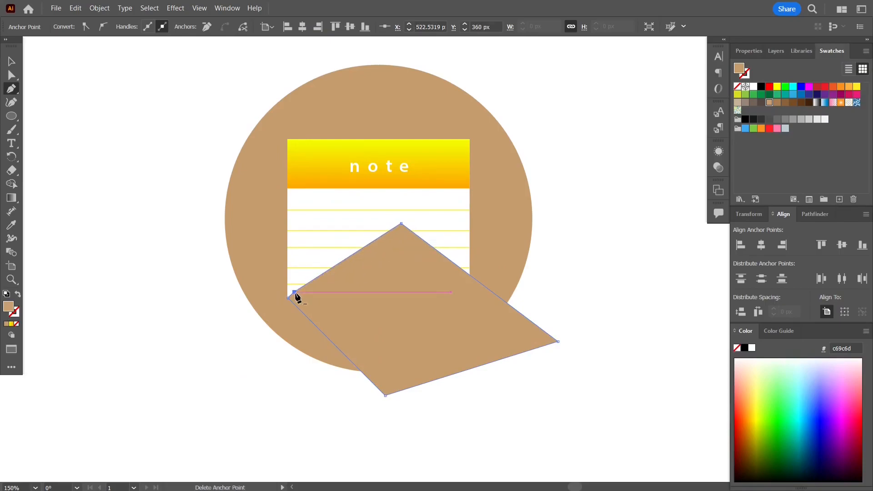
pyautogui.click(762, 88)
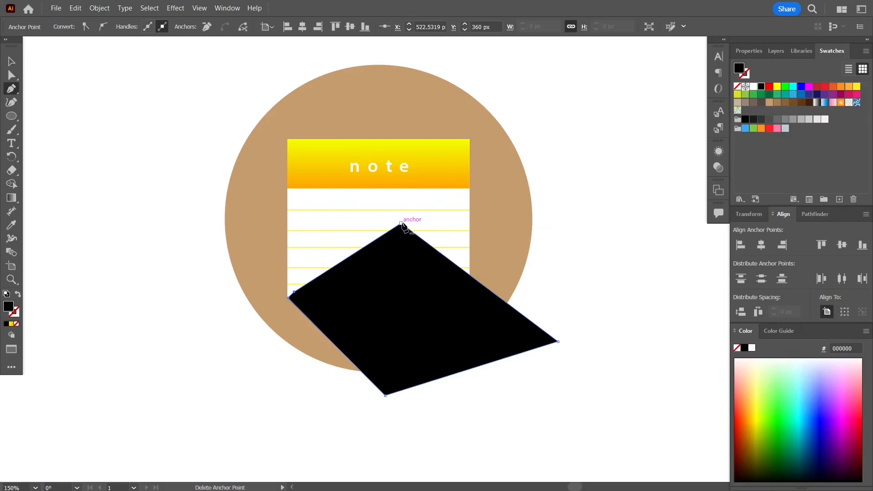
# - Draw a second black Pen shape from the card's upper-right corner past the circle's right edge, closing along the first shape's upper-right edge
pyautogui.click(402, 224)
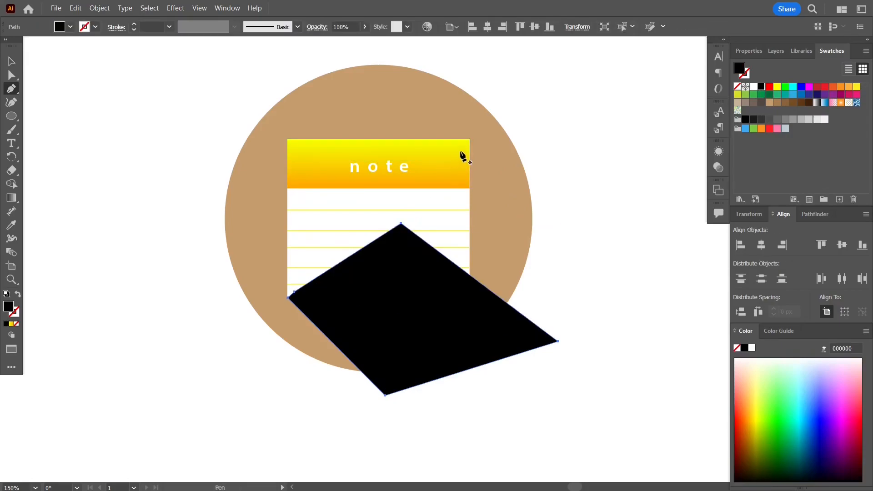
pyautogui.moveTo(470, 139); pyautogui.dragTo(493, 164)
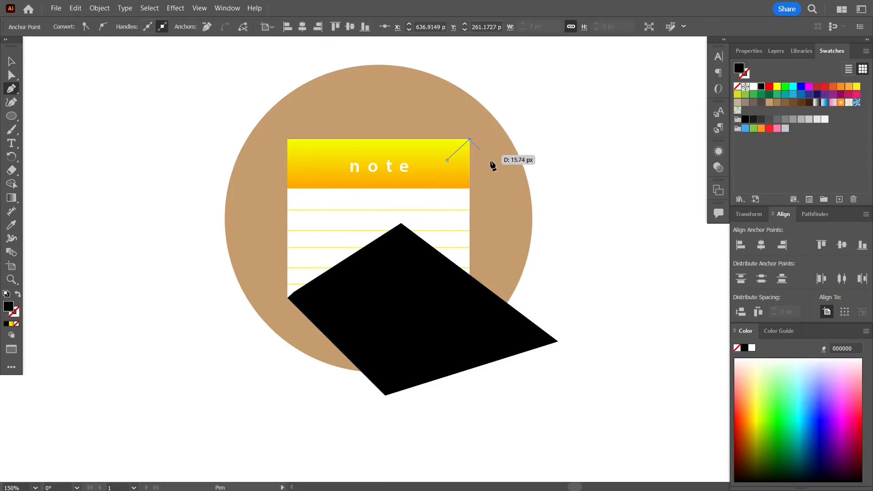
pyautogui.keyDown('shift'); pyautogui.click(623, 292); pyautogui.keyUp('shift')
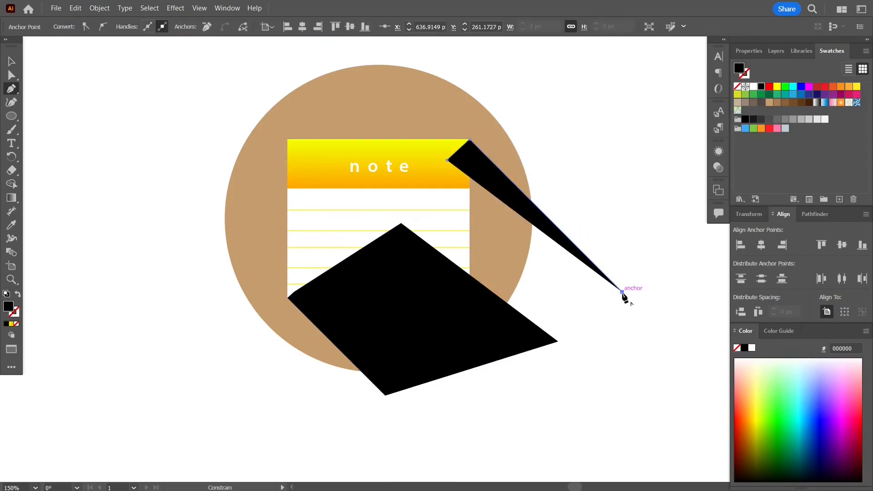
pyautogui.click(558, 341)
pyautogui.click(402, 223)
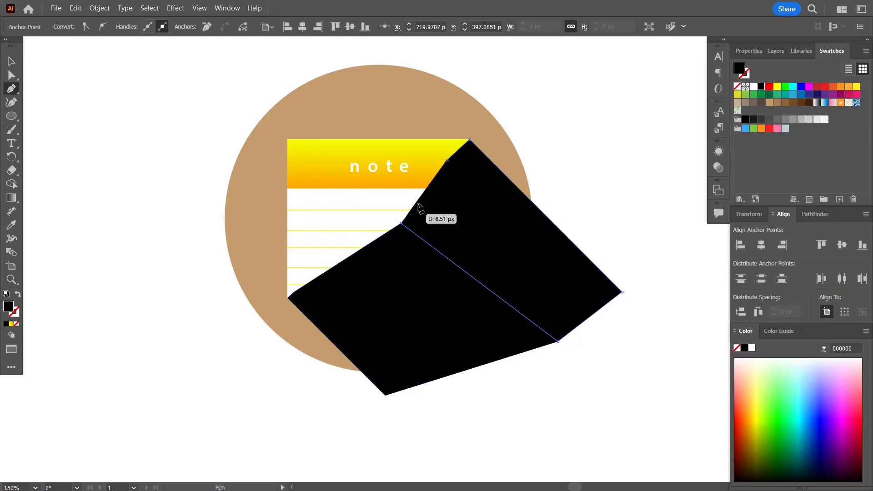
pyautogui.click(446, 161)
# - Select both black shapes and merge them into one with Shape Builder
pyautogui.click(11, 61)
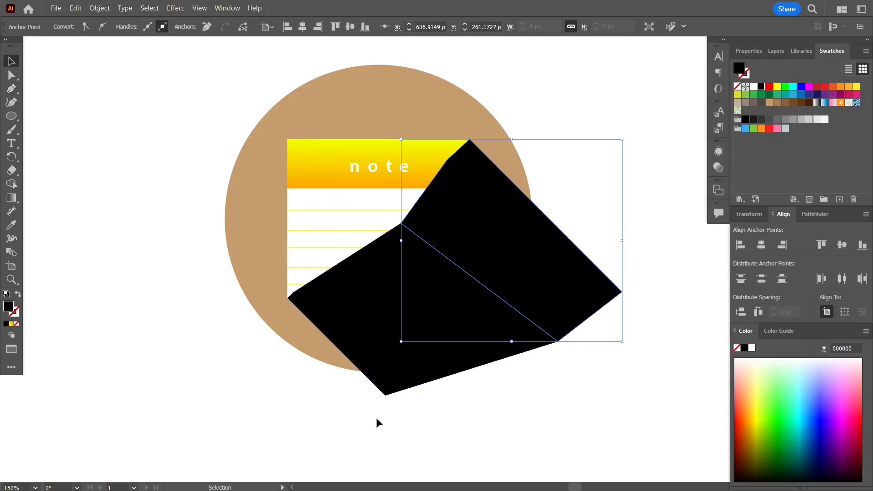
pyautogui.keyDown('shift'); pyautogui.click(390, 392); pyautogui.keyUp('shift')
pyautogui.click(11, 184)
pyautogui.moveTo(403, 348)
pyautogui.mouseDown()
pyautogui.moveTo(420, 350)
pyautogui.moveTo(528, 287)
pyautogui.mouseUp()
# - Send the merged black shadow shape backward so that it sits behind the note card and above the brown circle
pyautogui.click(14, 76)
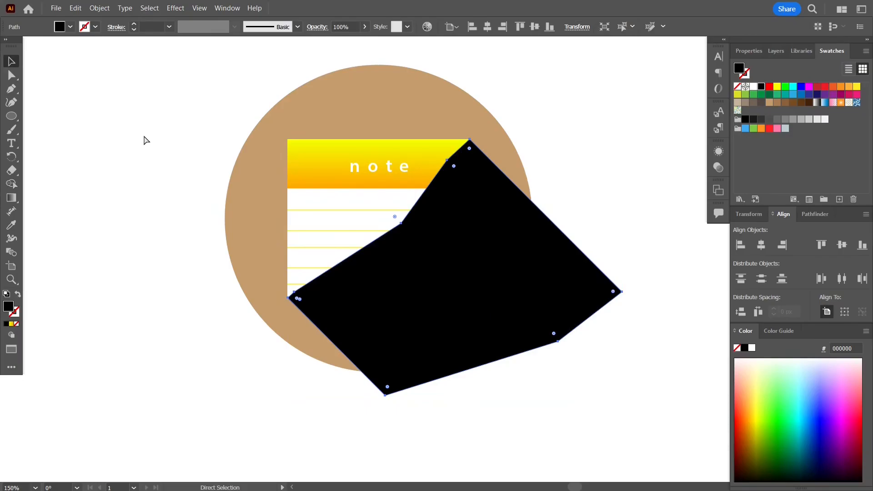
pyautogui.hotkey('ctrl', '[')
pyautogui.press('v')
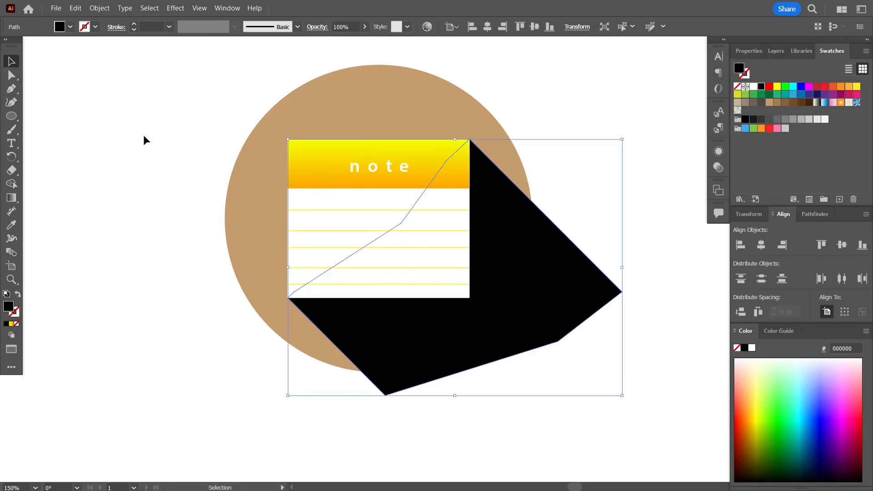
# - Trim away the part of the black shadow outside the brown circle with Shape Builder, and deselect everything
pyautogui.keyDown('shift'); pyautogui.click(239, 191); pyautogui.keyUp('shift')
pyautogui.click(11, 184)
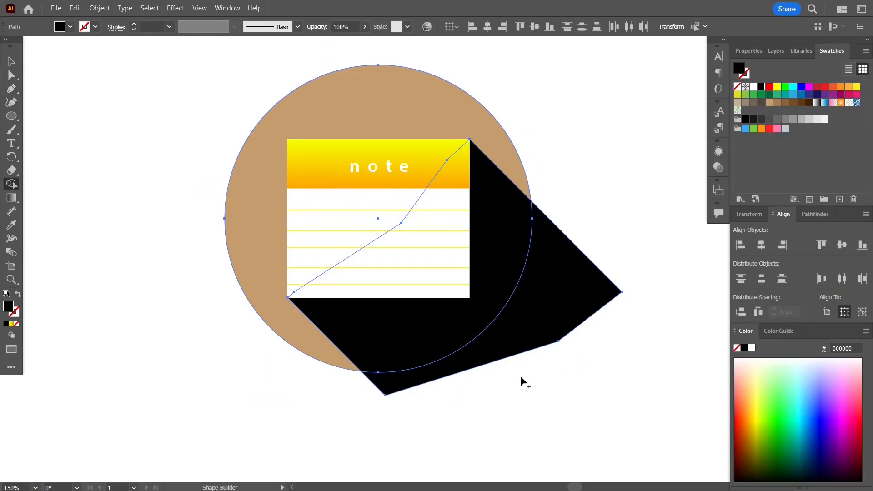
pyautogui.keyDown('alt'); pyautogui.click(534, 345); pyautogui.keyUp('alt')
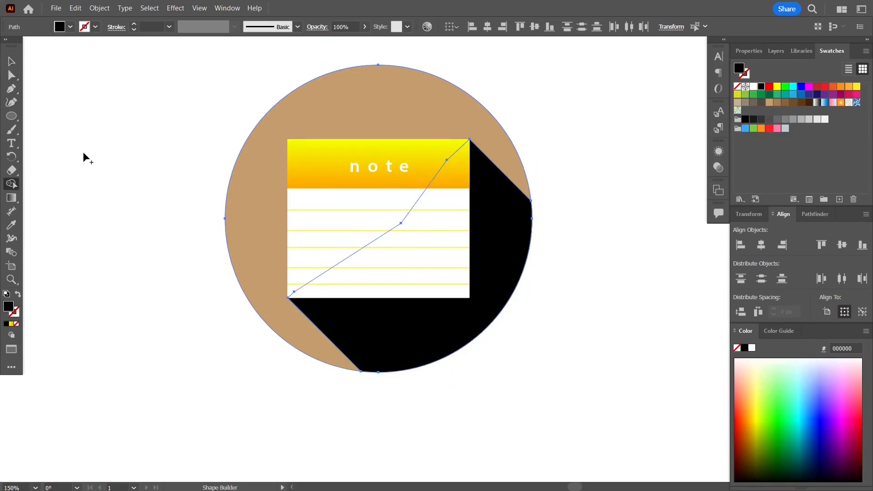
pyautogui.press('v')
pyautogui.click(129, 207)
# - Set the black shadow shape's opacity to 20% and deselect it
pyautogui.click(382, 346)
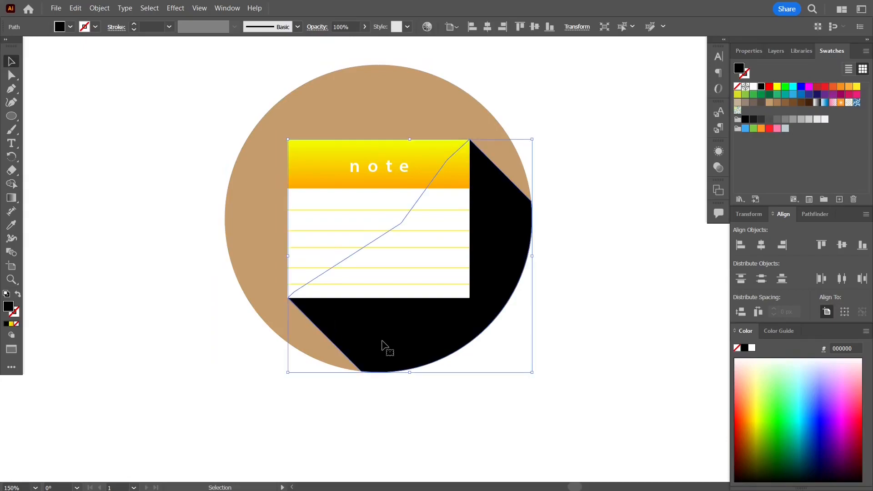
pyautogui.click(749, 50)
pyautogui.click(794, 239)
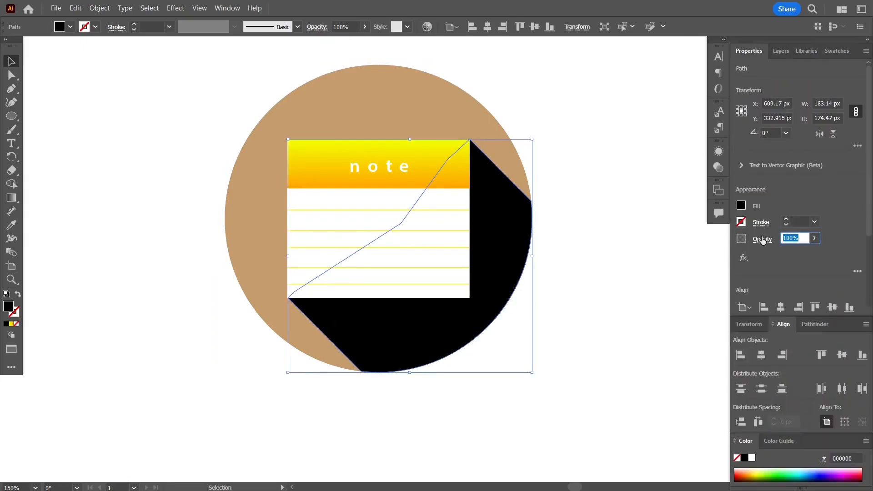
pyautogui.write('20')
pyautogui.press('Return')
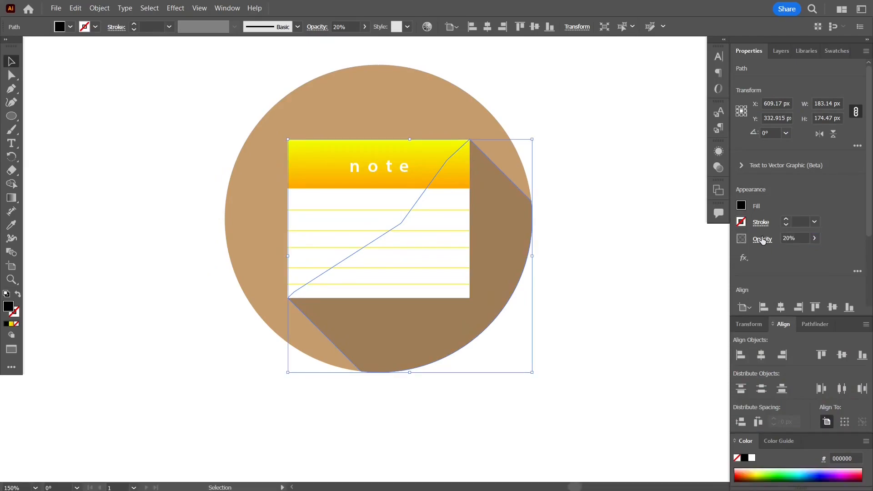
pyautogui.click(630, 207)
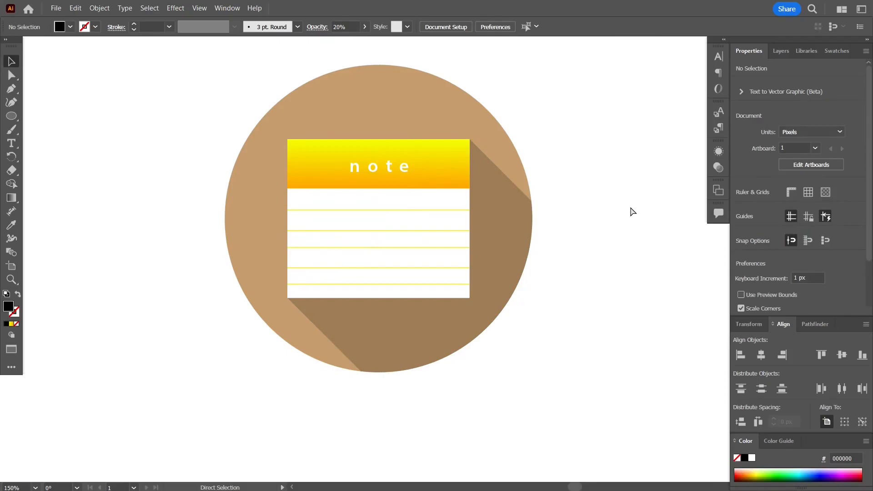
# - Start saving the document and dismiss the choice between cloud and computer
pyautogui.hotkey('ctrl', 's')
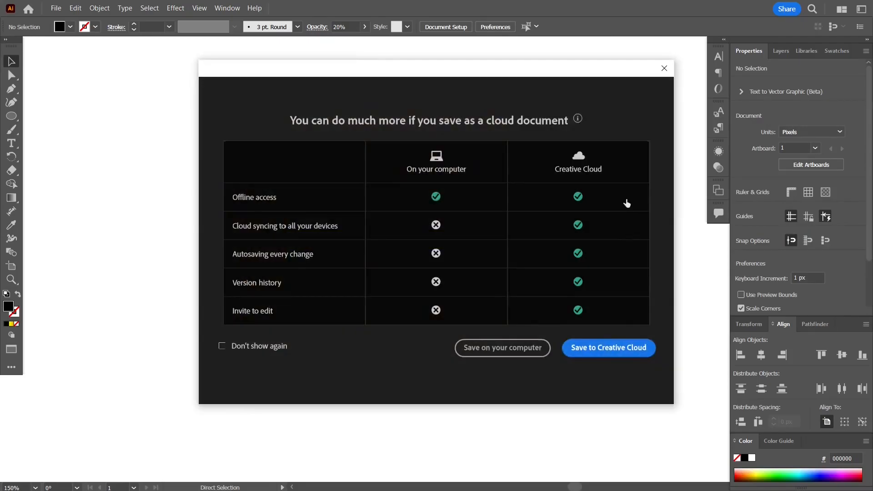
pyautogui.click(664, 68)
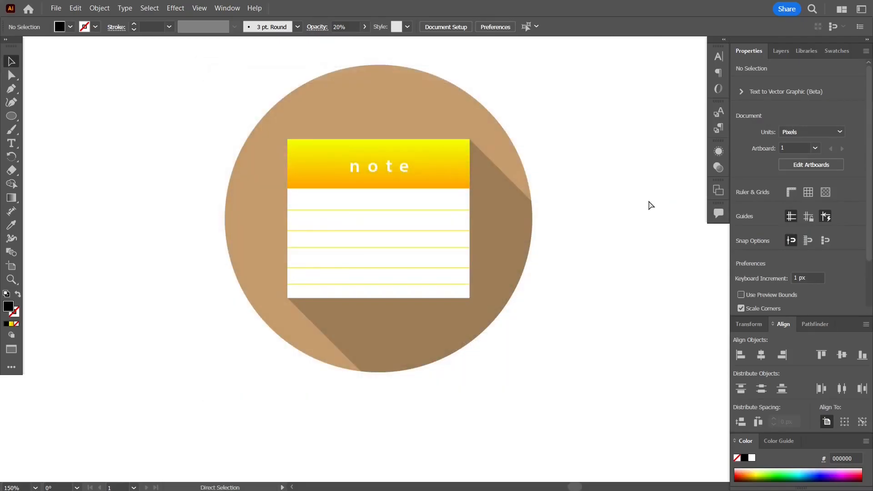
# - Select all of the icon's artwork, move it as one piece slightly right and down on the canvas, and deselect it
pyautogui.moveTo(204, 65); pyautogui.dragTo(571, 384)
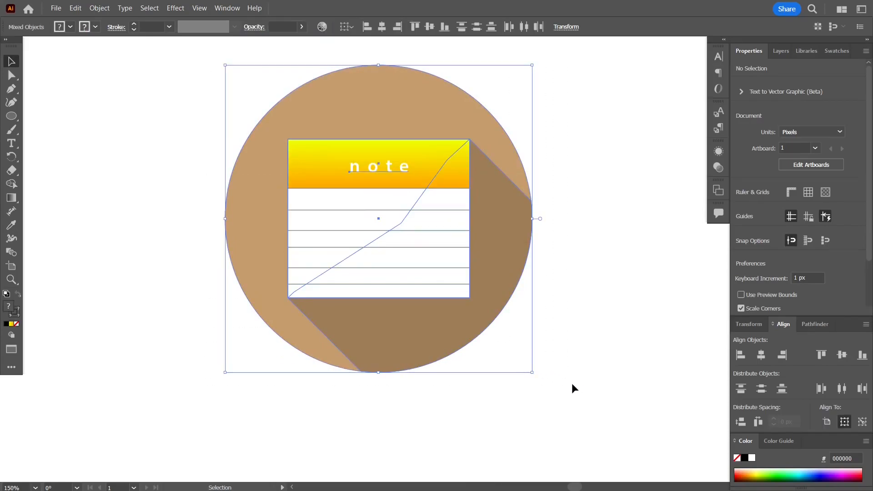
pyautogui.click(599, 259)
pyautogui.moveTo(403, 230); pyautogui.dragTo(426, 247)
pyautogui.click(617, 304)
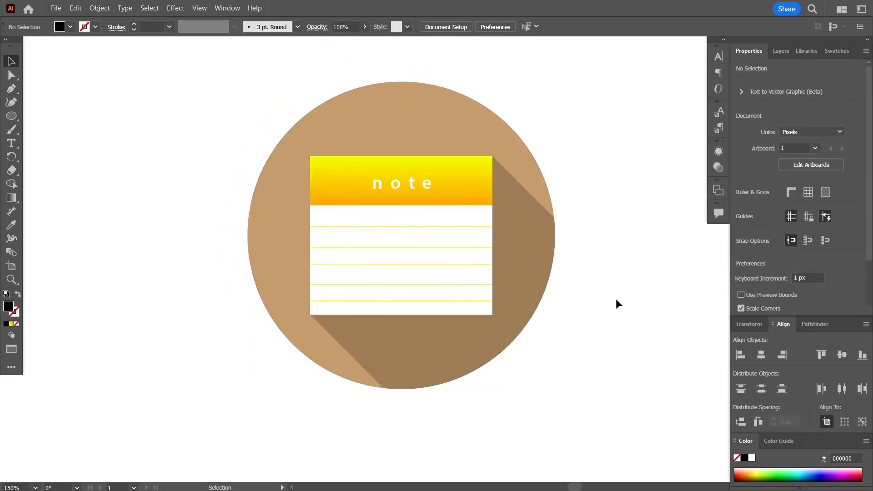